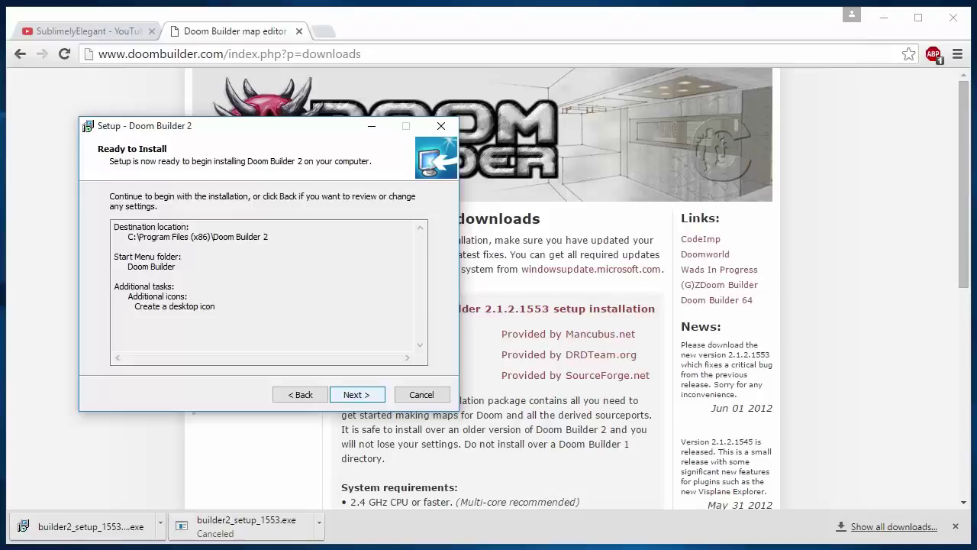
Start the Doom Builder 2 installation and have Windows download and install the required .NET Framework 3.5 feature
key(Return)
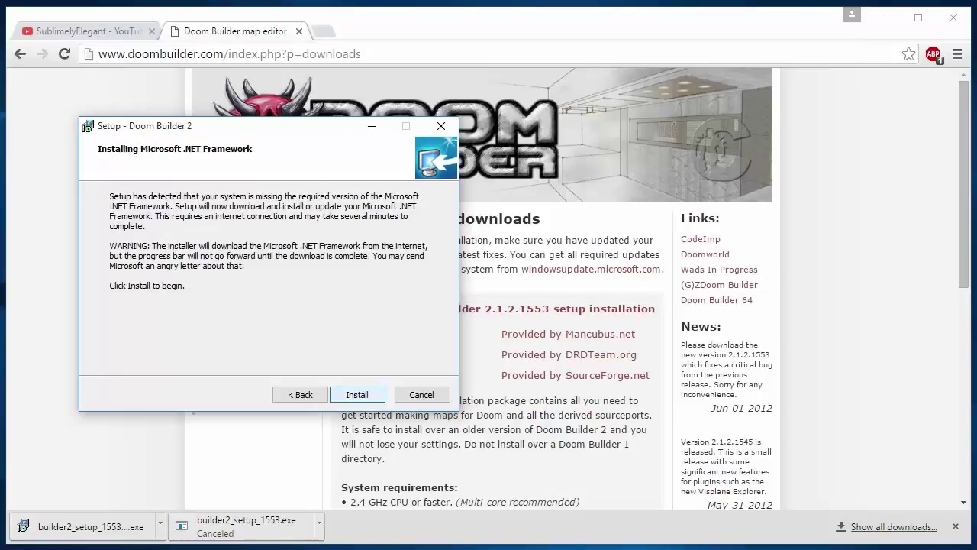
key(Return)
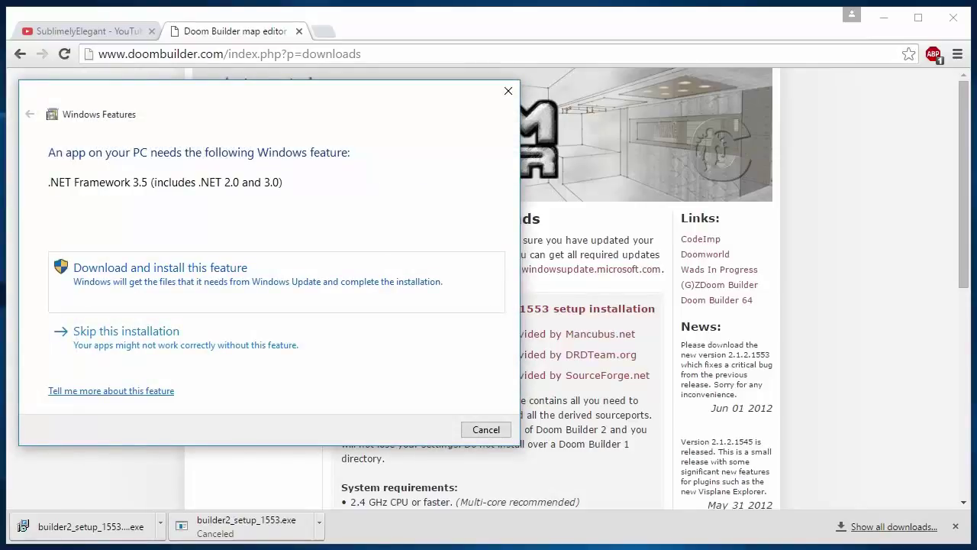
key(Return)
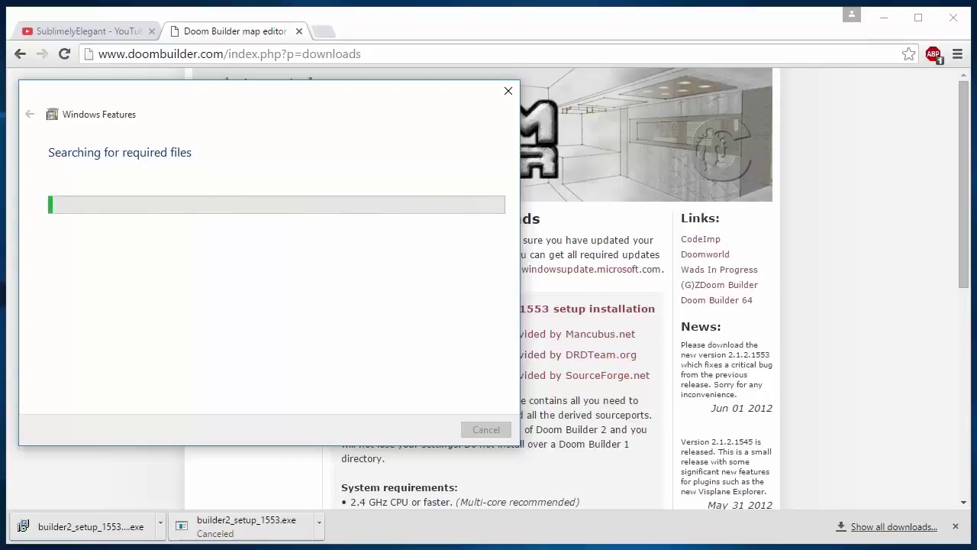
drag(267, 95, 318, 117)
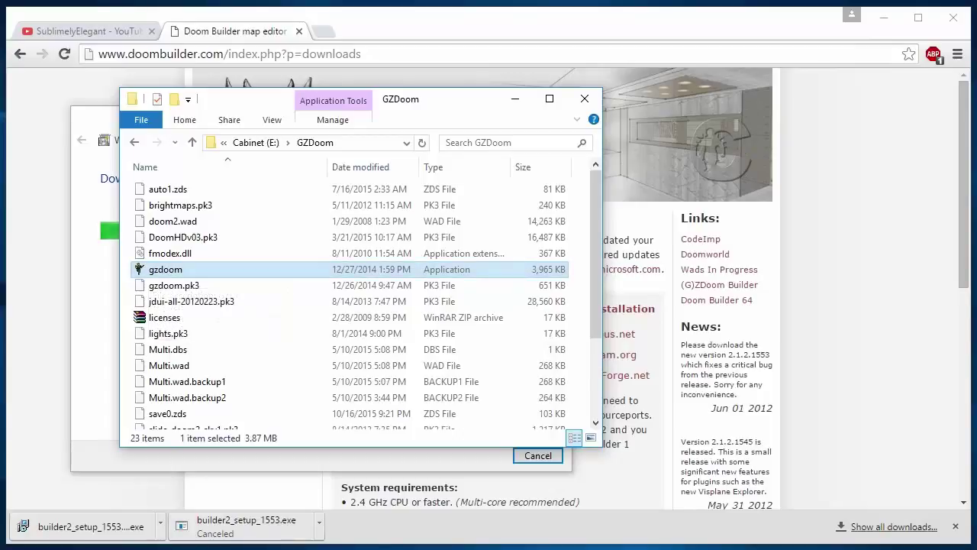
Examine the contents of the GZDoom folder and the Official folder in Doom Wads, closing both windows when done
drag(428, 99, 776, 36)
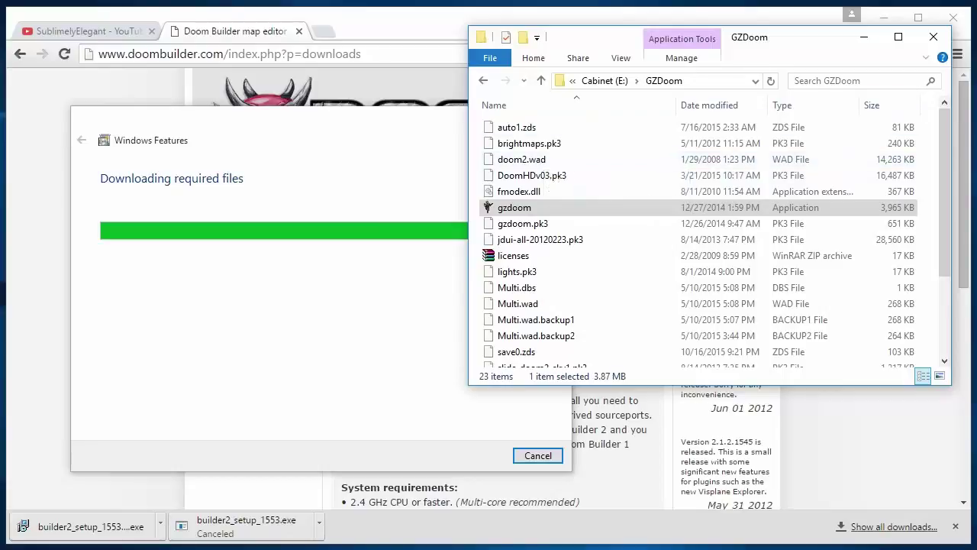
key(alt+Tab)
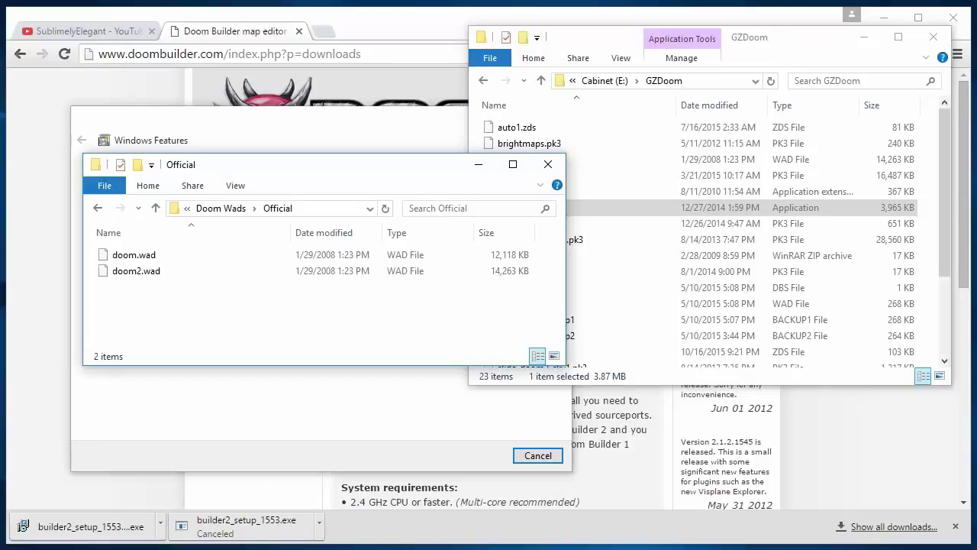
drag(306, 164, 473, 277)
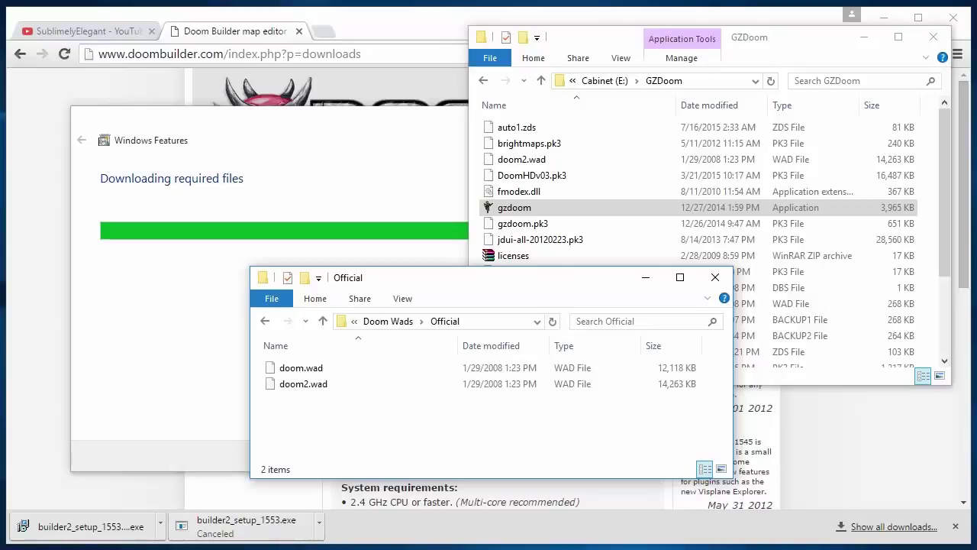
key(alt+F4)
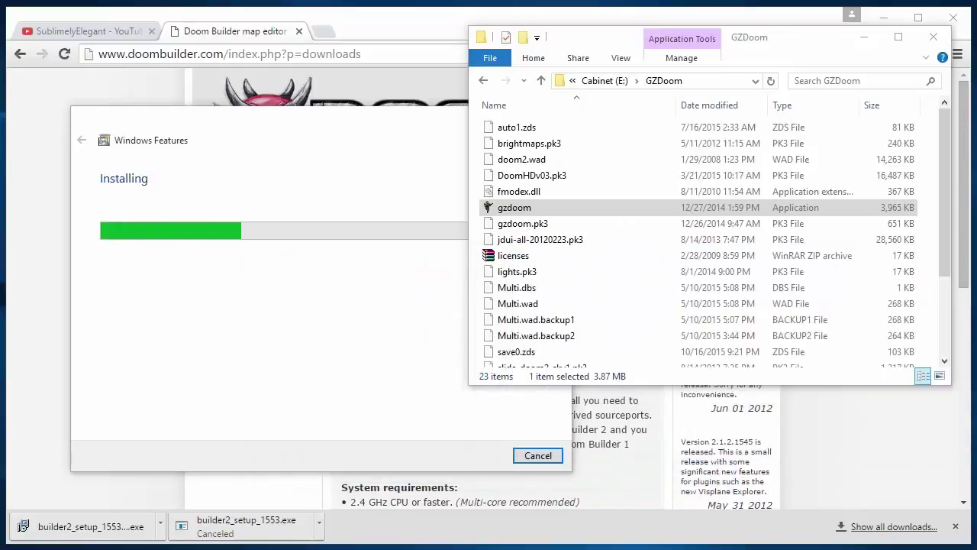
drag(802, 37, 692, 82)
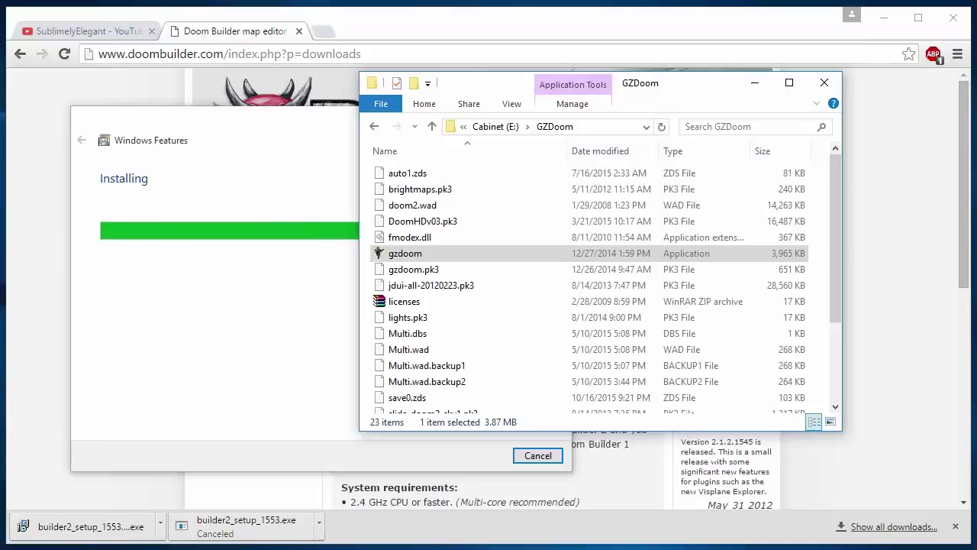
drag(687, 82, 689, 89)
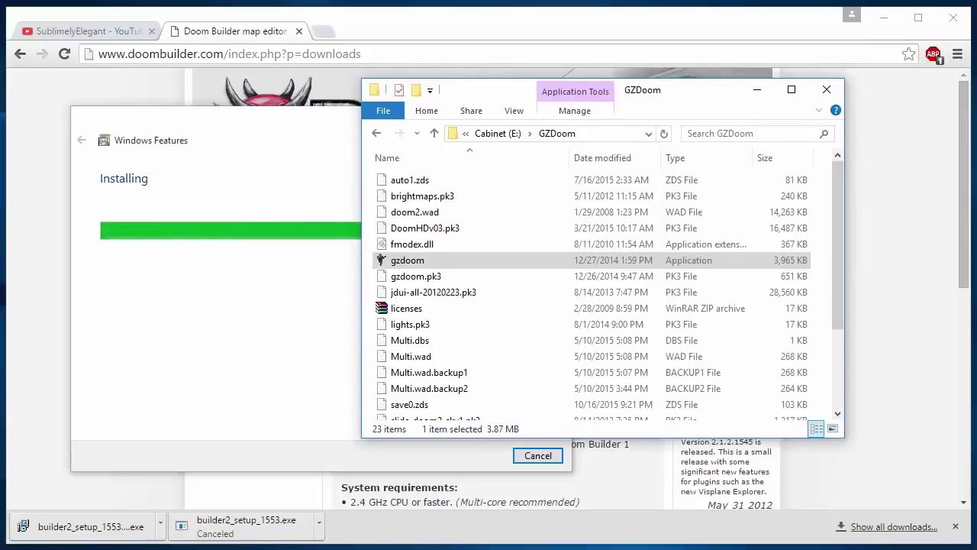
key(alt+F4)
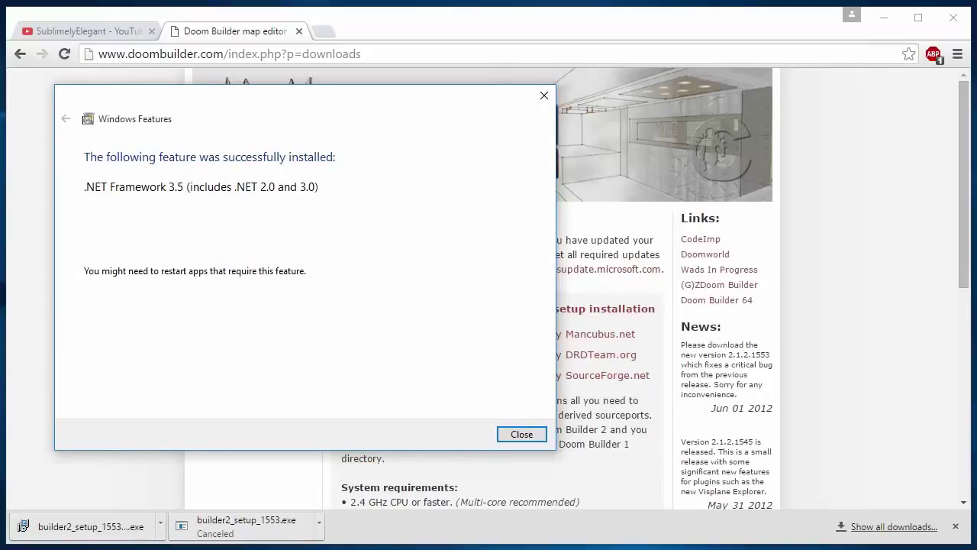
Complete the .NET Framework and Doom Builder 2 setups and launch Doom Builder from its desktop shortcut
click(521, 433)
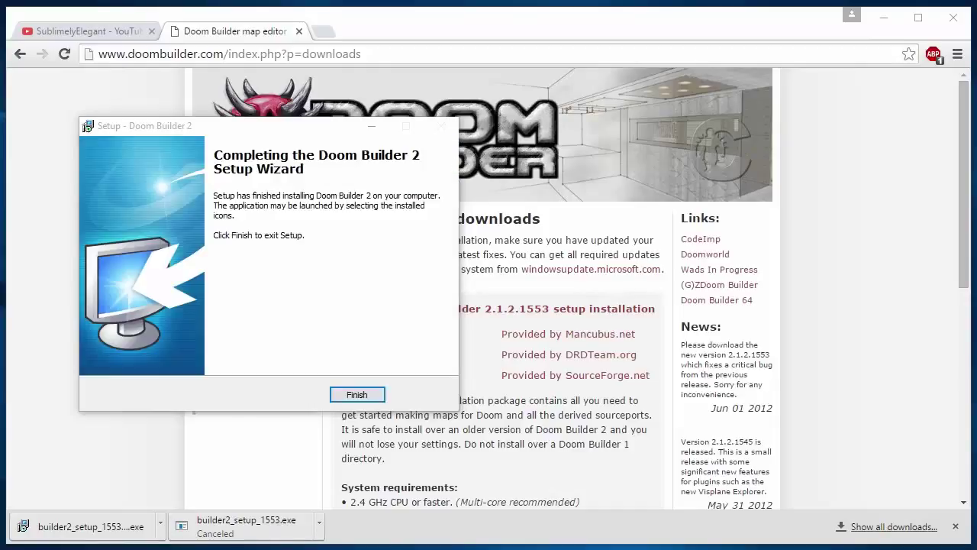
key(Return)
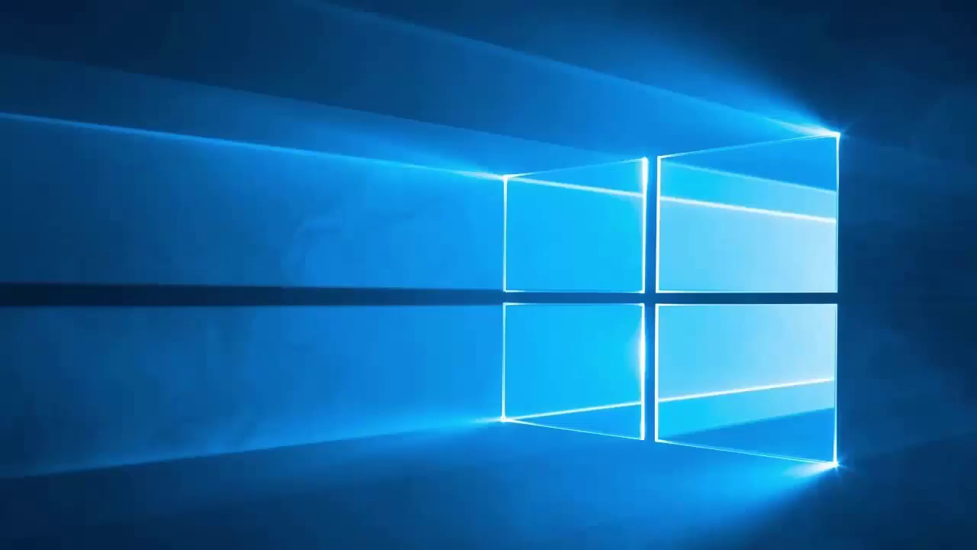
drag(242, 134, 378, 138)
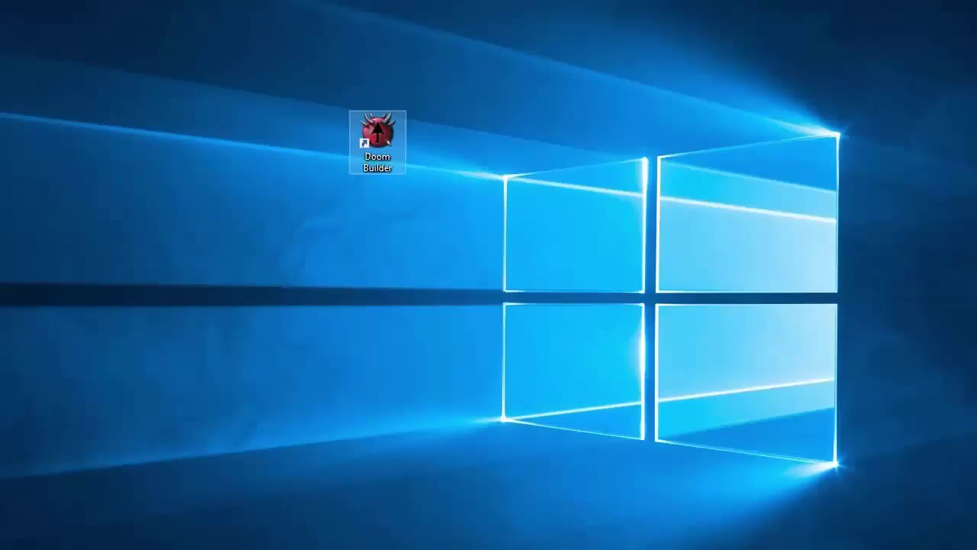
click(377, 141)
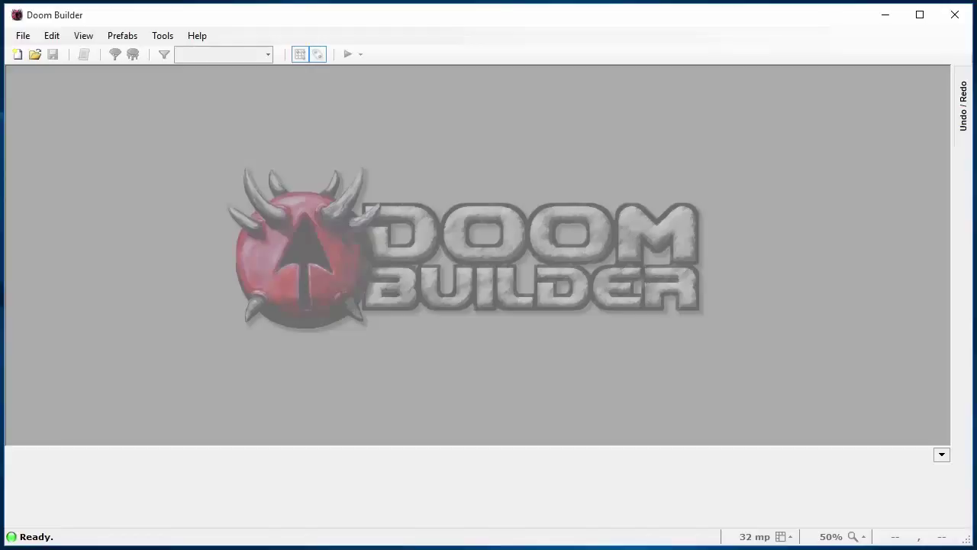
Collapse the info area below the map view and set the side panels position to None in the preferences
click(941, 455)
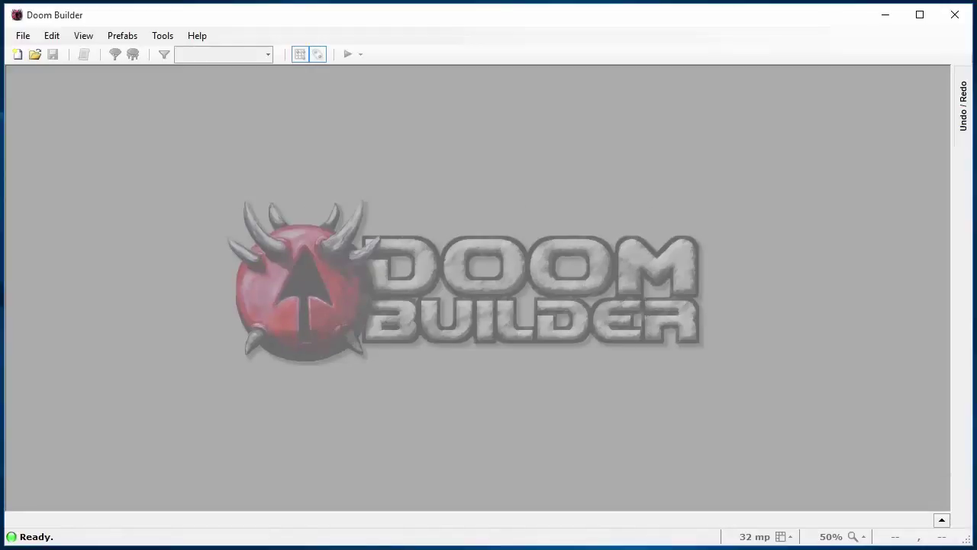
mouse_move(963, 105)
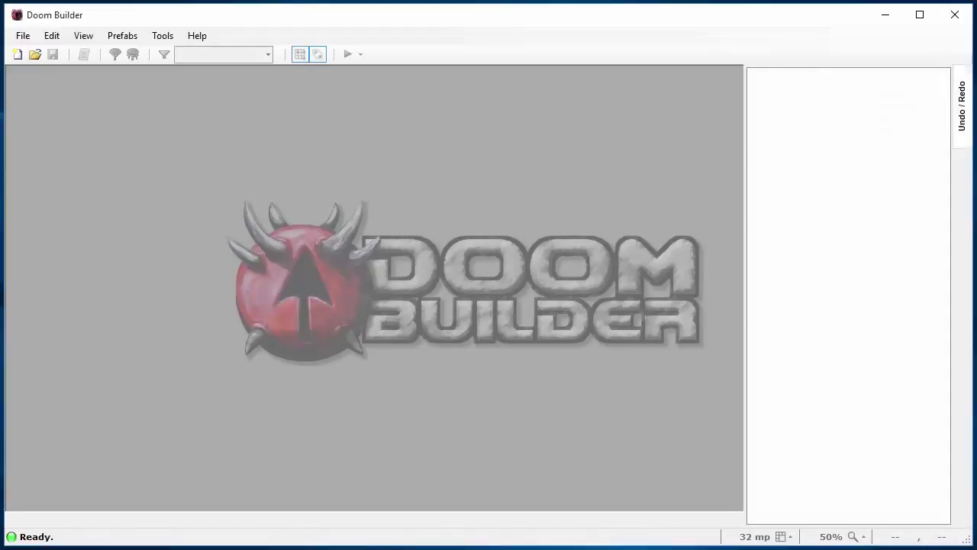
click(163, 35)
click(200, 113)
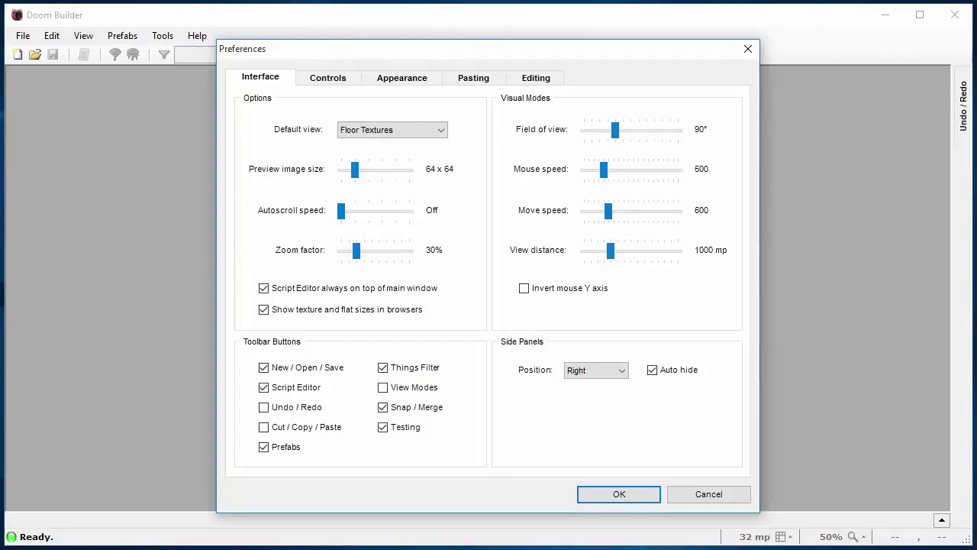
click(596, 369)
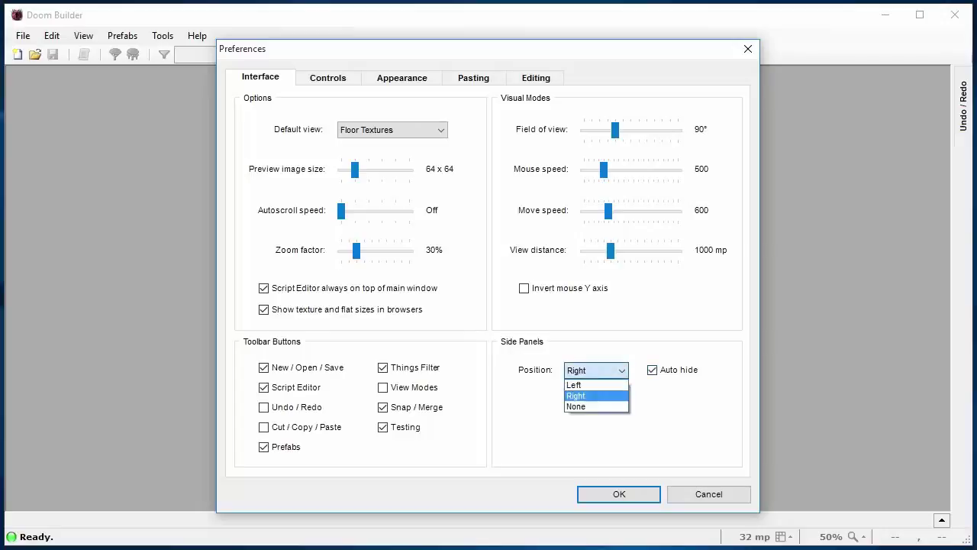
click(575, 406)
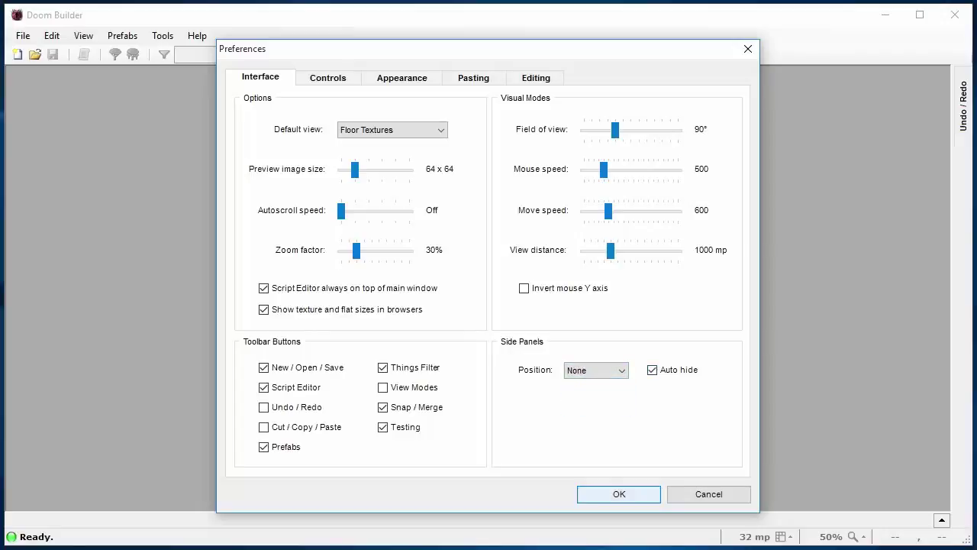
click(619, 494)
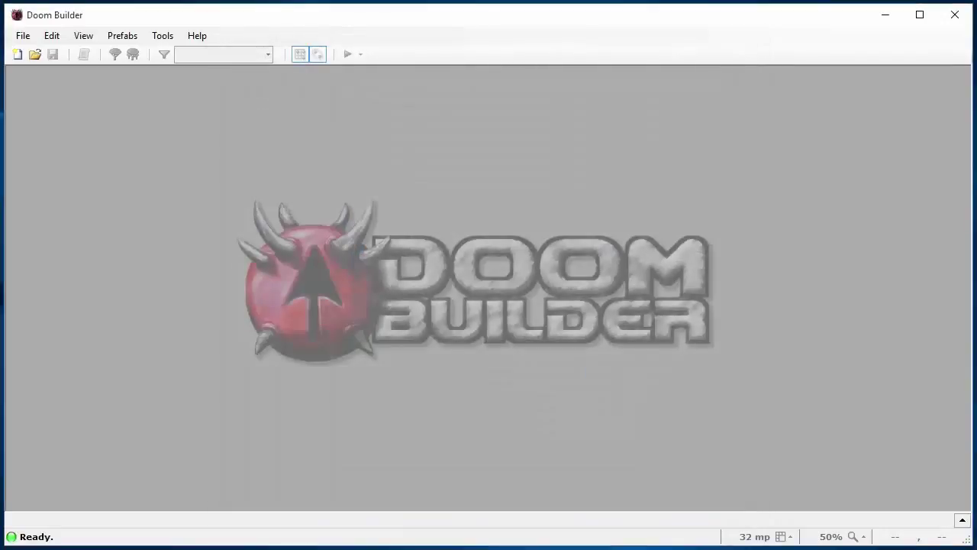
In the interface preferences, set the preview image size to 80 x 80 and enable the Undo / Redo, Cut / Copy / Paste and View Modes toolbar buttons
click(162, 35)
click(212, 112)
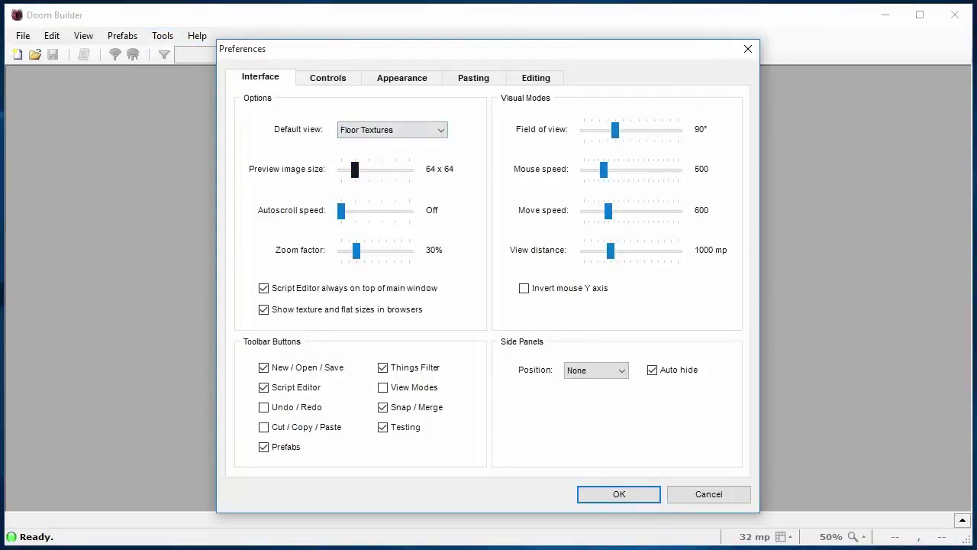
drag(354, 169, 369, 168)
click(264, 407)
click(264, 427)
click(382, 387)
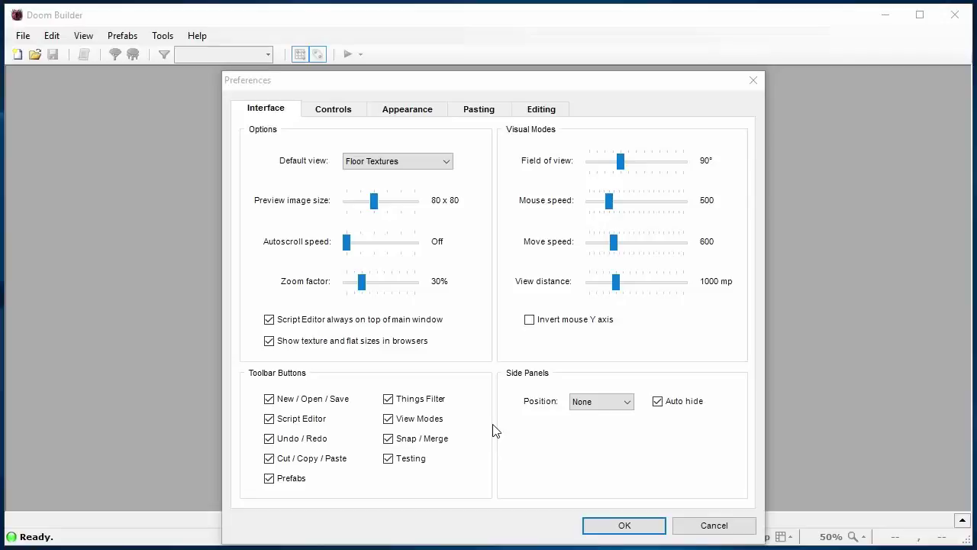
Choose None again for the side panels position and increase the field of view for the visual modes
click(633, 403)
click(633, 446)
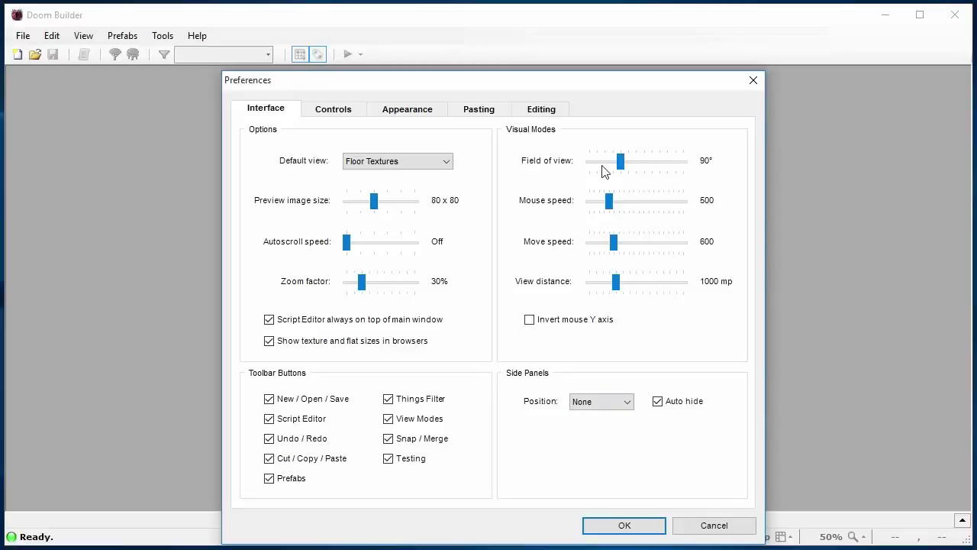
mouse_move(621, 161)
mouse_down()
mouse_move(646, 168)
mouse_move(635, 161)
mouse_up()
In the Visual Modes controls, assign Z to Auto-align Textures X and Shift+Z to Auto-align Textures Y
click(340, 111)
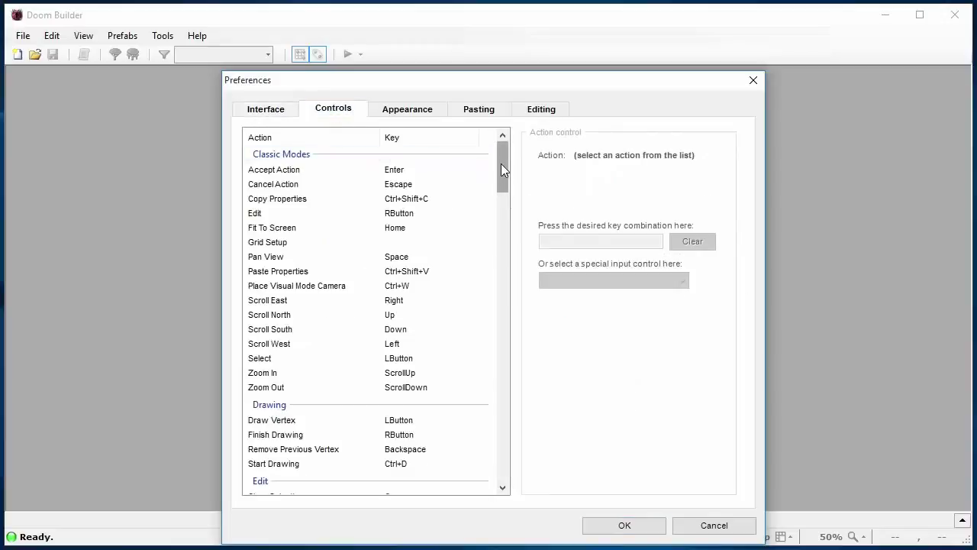
drag(500, 163, 502, 473)
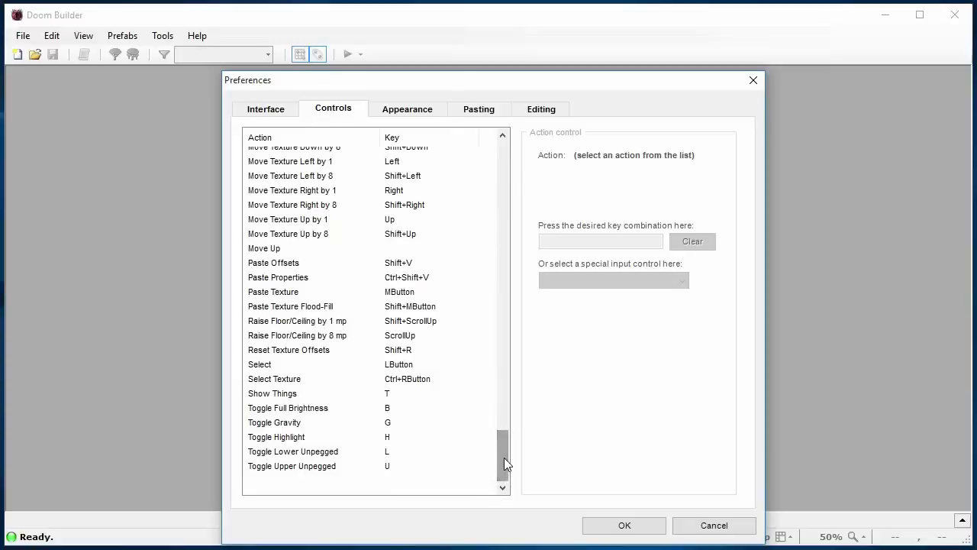
drag(502, 460, 516, 425)
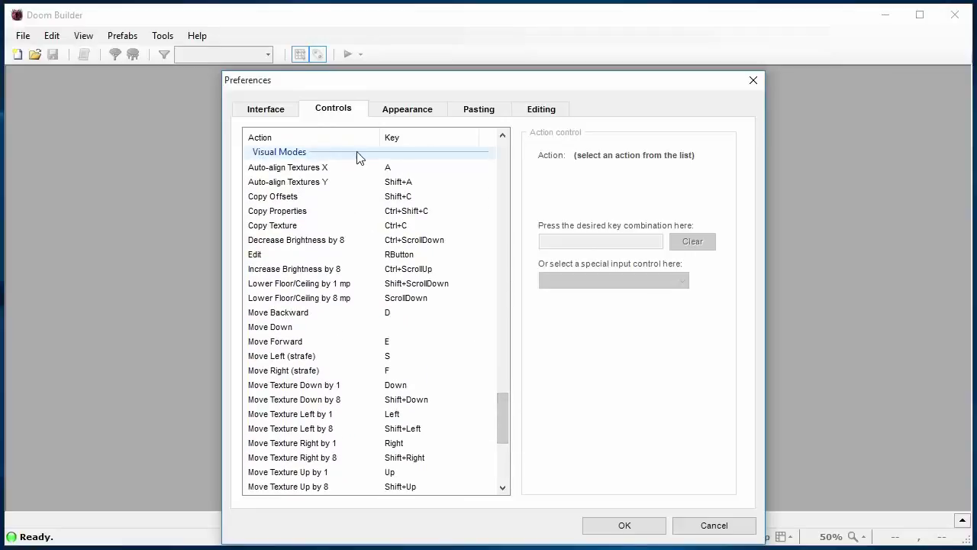
click(405, 168)
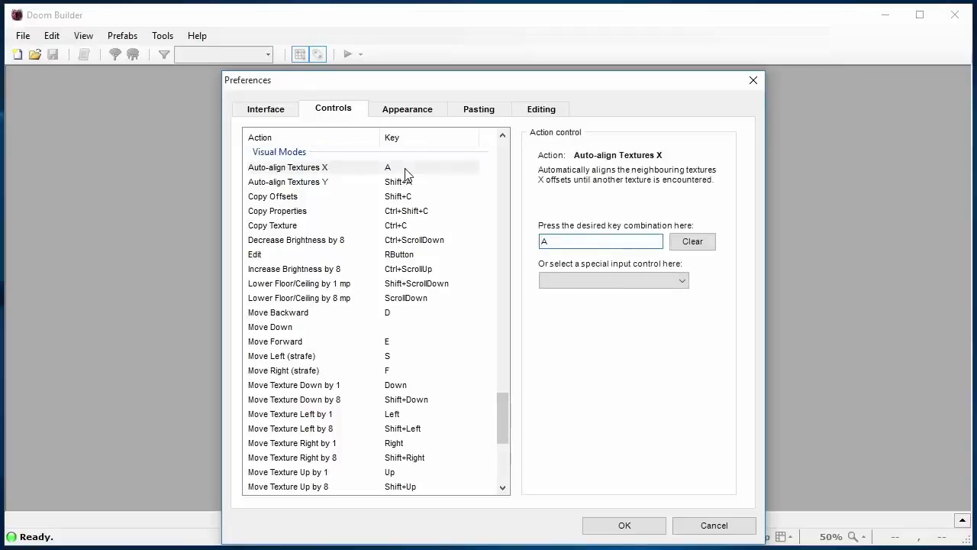
key(z)
click(330, 183)
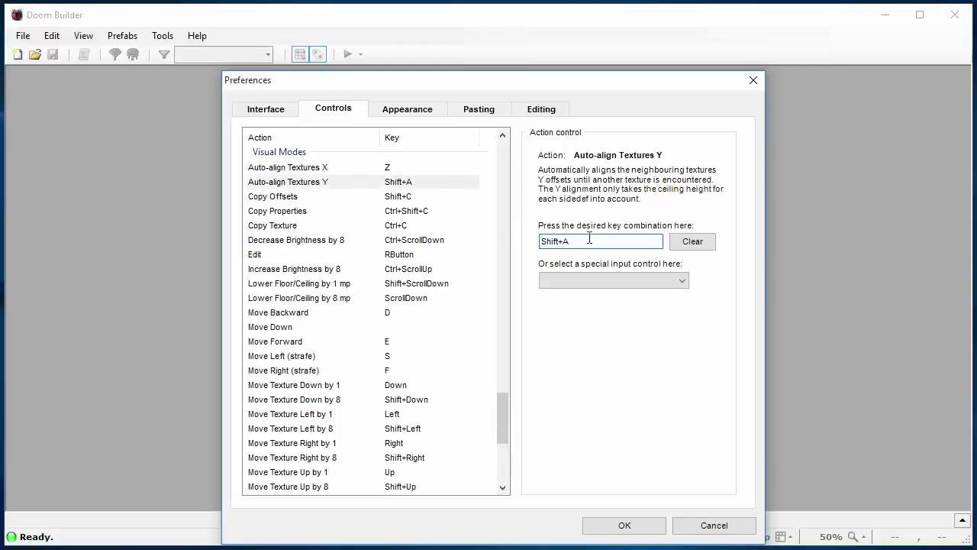
key(shift+z)
Rebind the Visual Modes camera movement to S for Move Backward, W for Move Forward, A for Move Left and D for Move Right
click(396, 319)
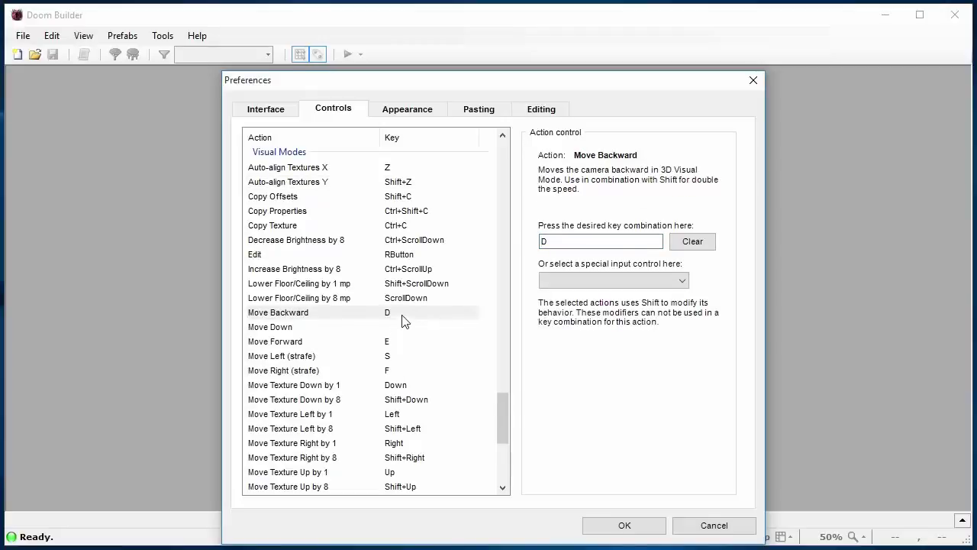
key(s)
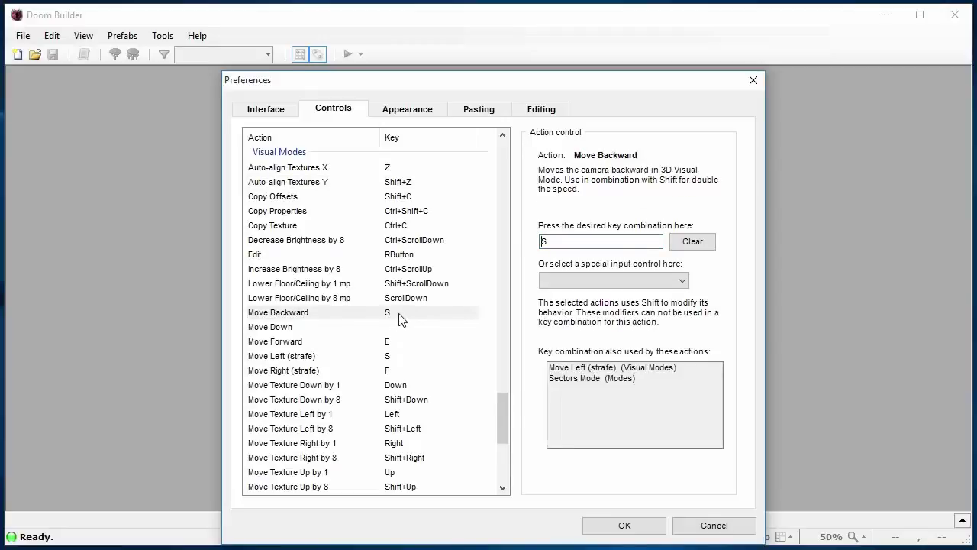
click(396, 344)
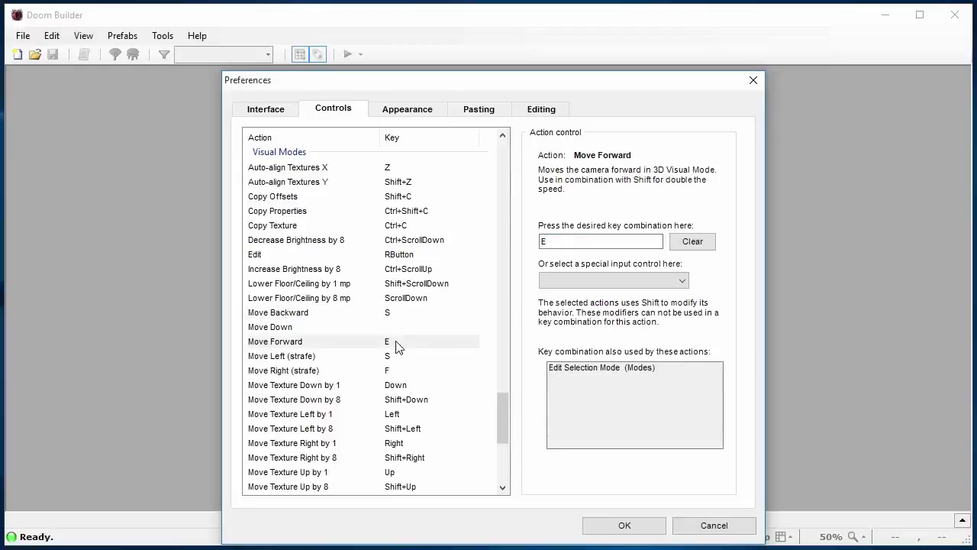
key(w)
click(399, 357)
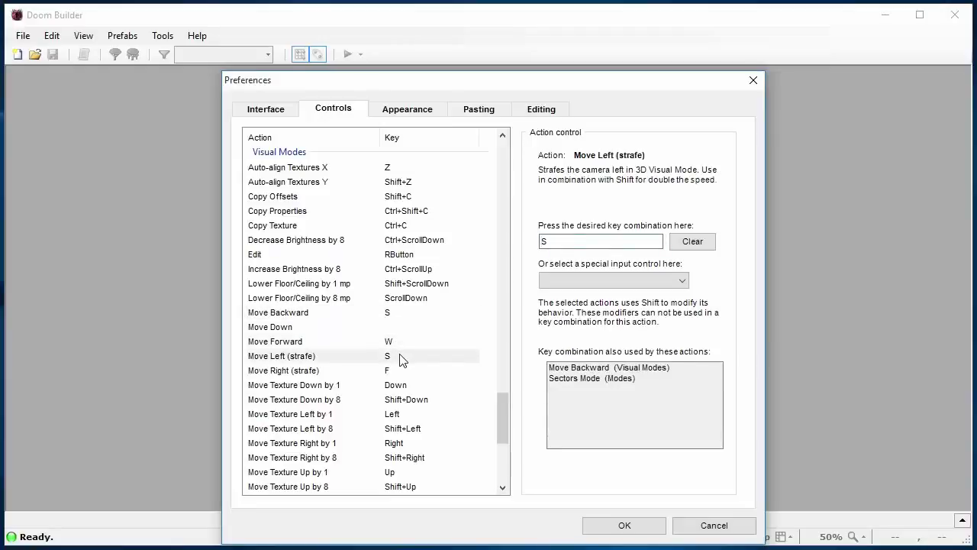
click(399, 371)
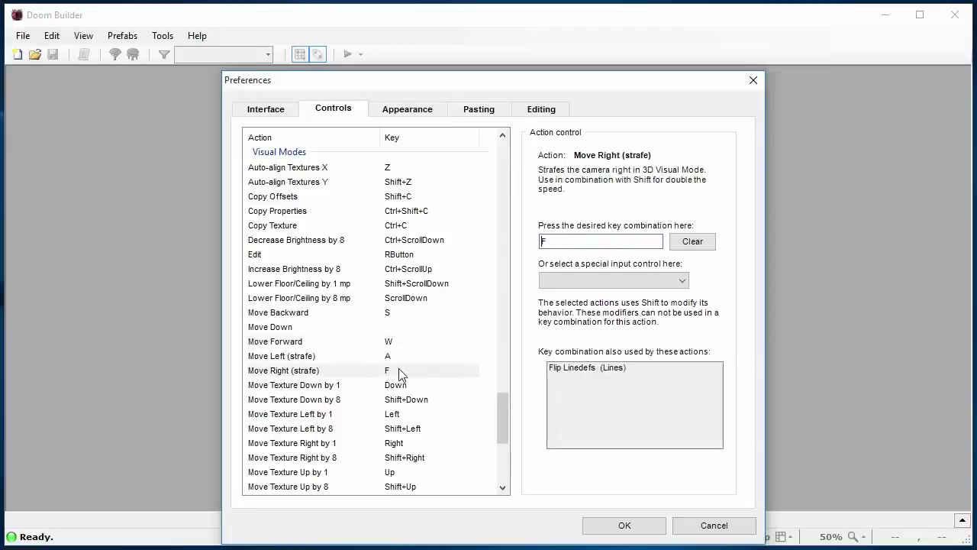
key(d)
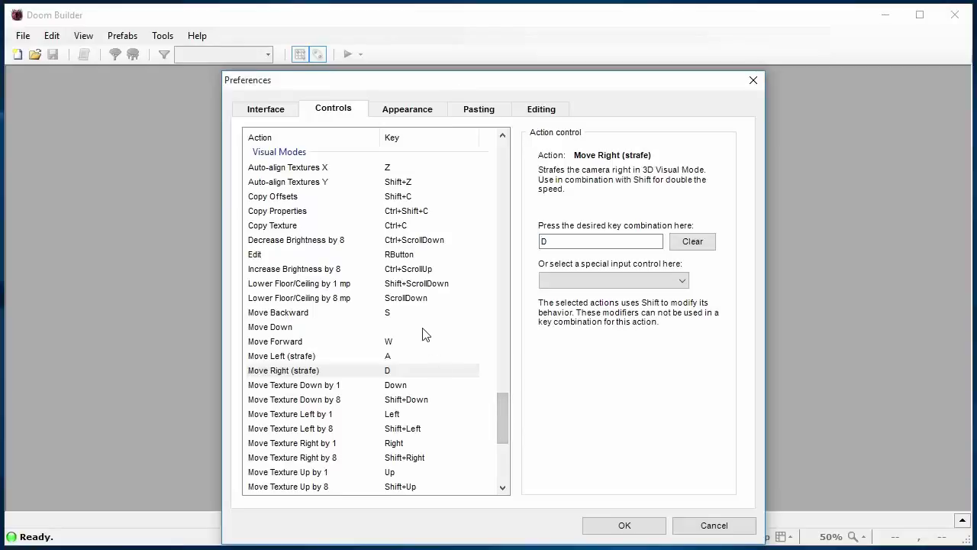
In the Modes controls, assign Q to Visual Mode and check the remaining key assignments
drag(504, 412, 533, 159)
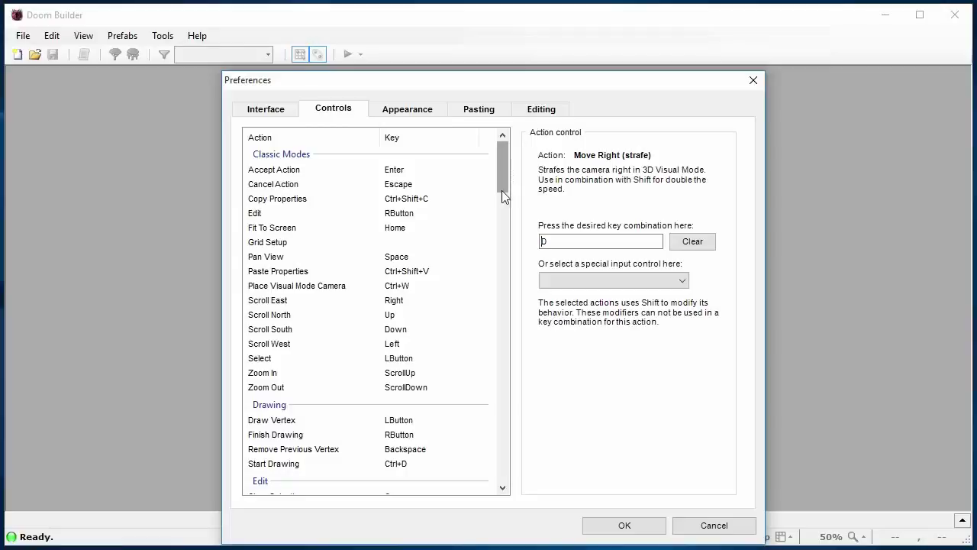
drag(502, 191, 500, 287)
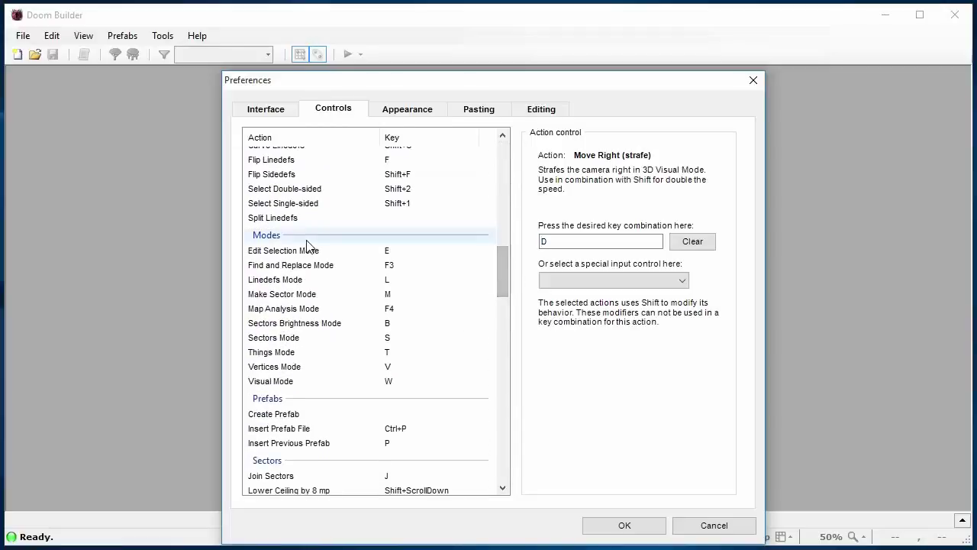
click(300, 383)
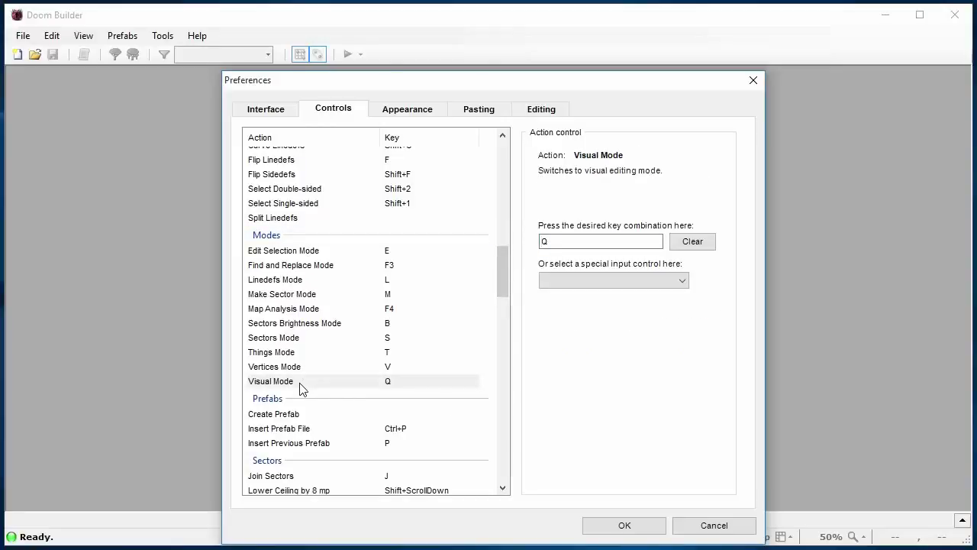
scroll(506, 312, down, 8)
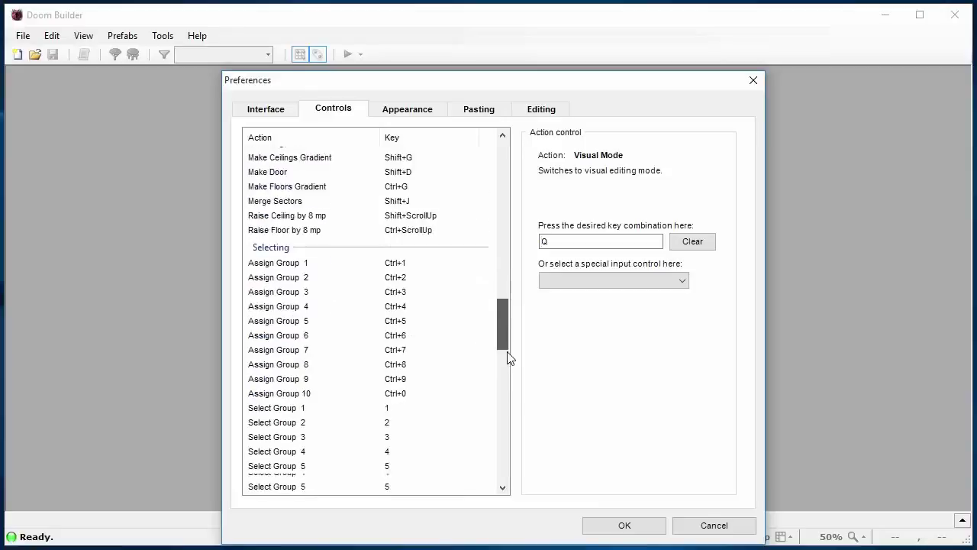
scroll(510, 366, down, 12)
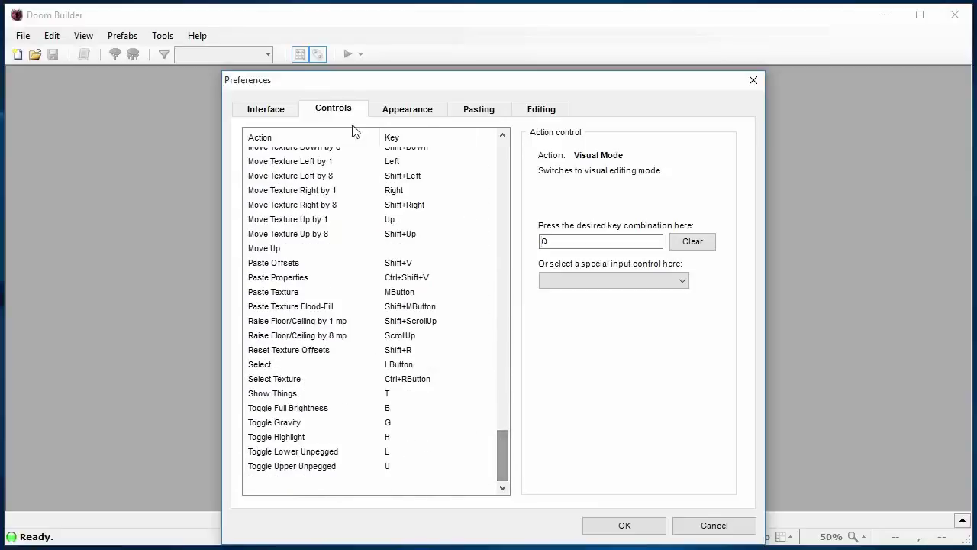
In the appearance preferences, set the passable lines transparency to 60% and enable square things
click(420, 114)
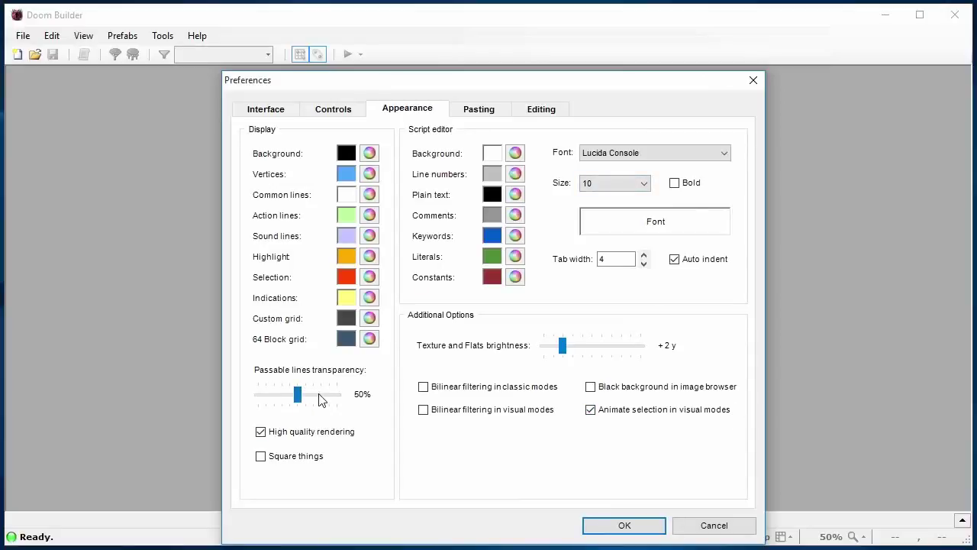
drag(298, 400, 306, 402)
click(261, 457)
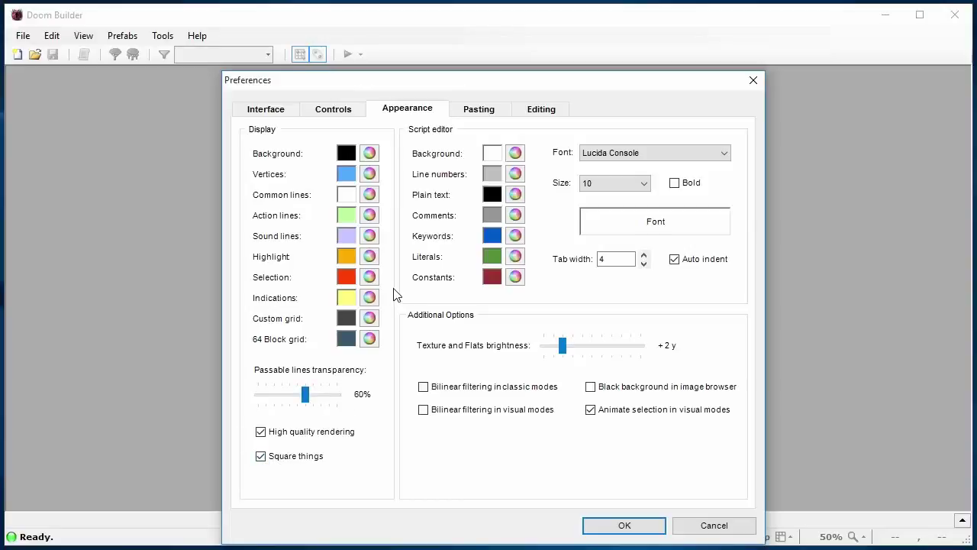
In the editing preferences, set the geometry highlight range to 5 pixels and adjust the stitch geometry and split linedefs ranges
click(478, 110)
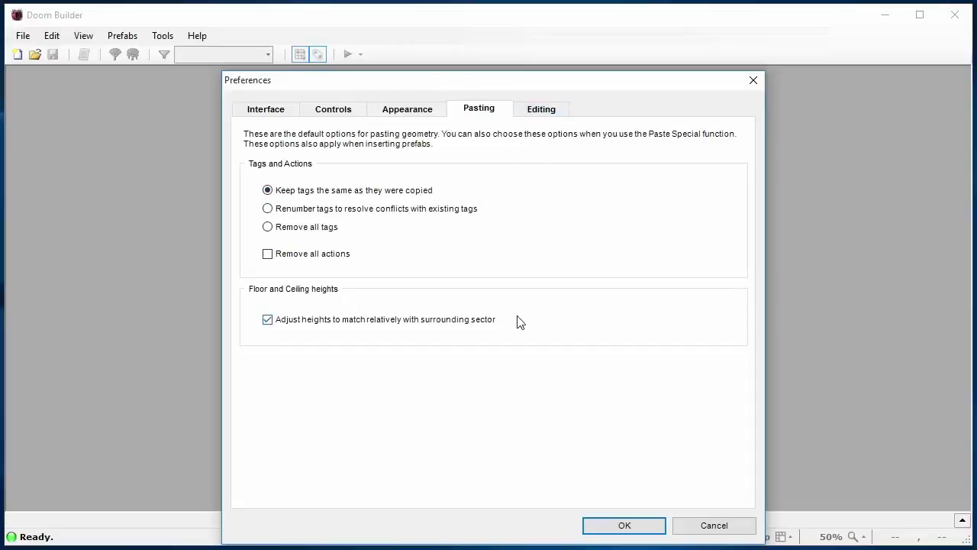
click(539, 109)
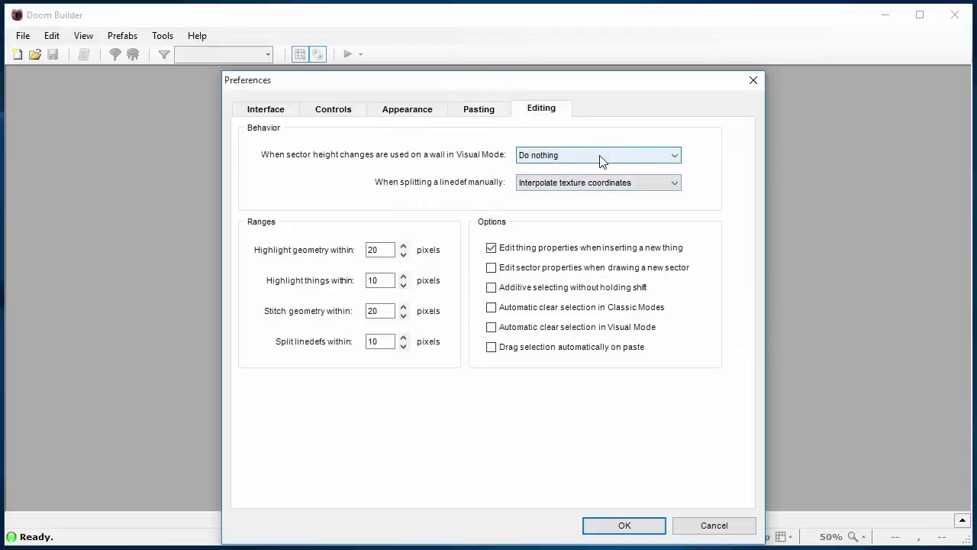
click(404, 255)
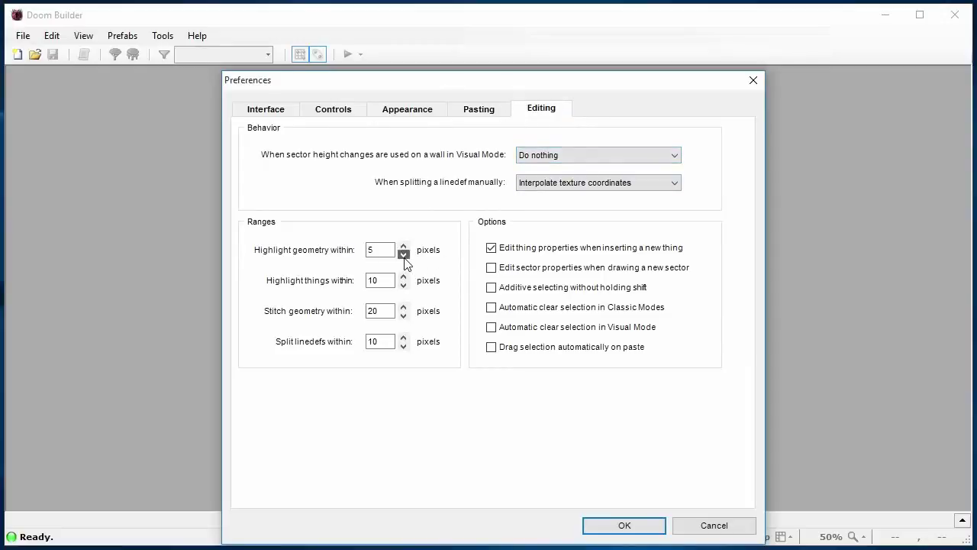
click(404, 316)
click(403, 316)
double_click(406, 347)
click(403, 337)
Enable the black background in the image browser in the appearance preferences and save all preferences
click(386, 110)
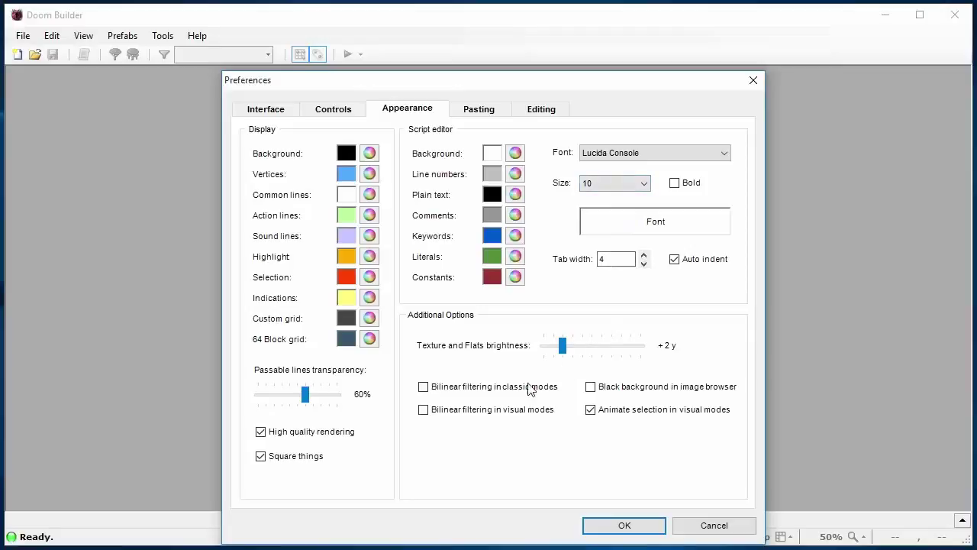
click(591, 387)
click(622, 525)
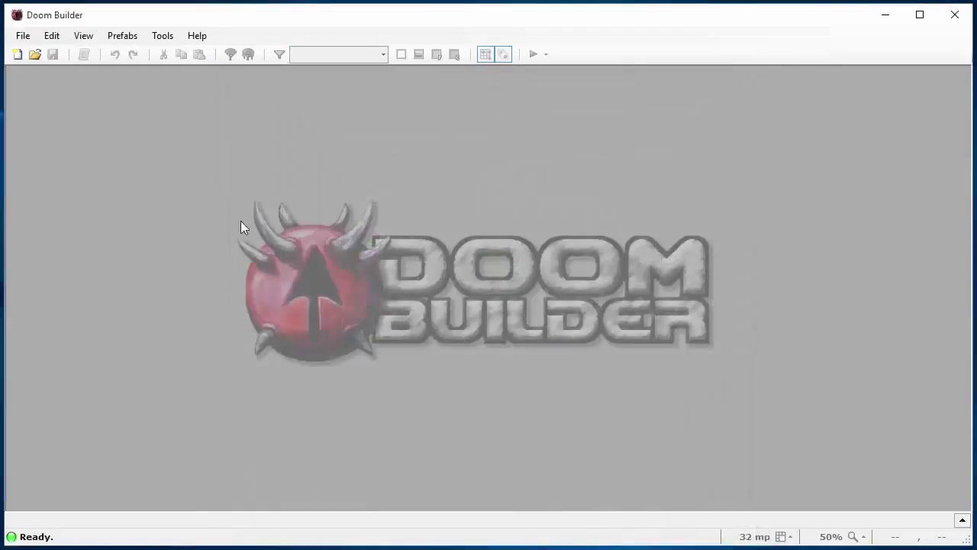
Open the game configurations to see the supported games and map formats
click(174, 37)
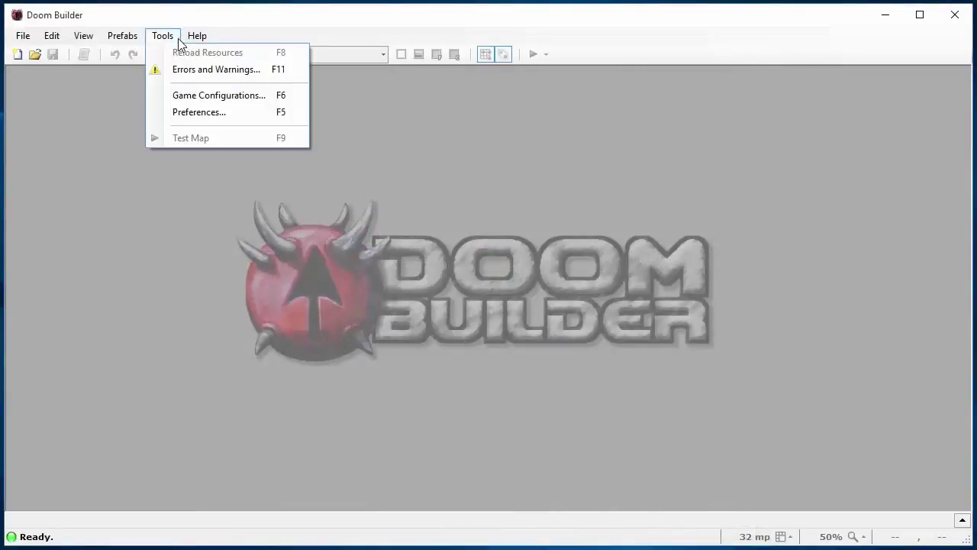
click(180, 99)
click(252, 170)
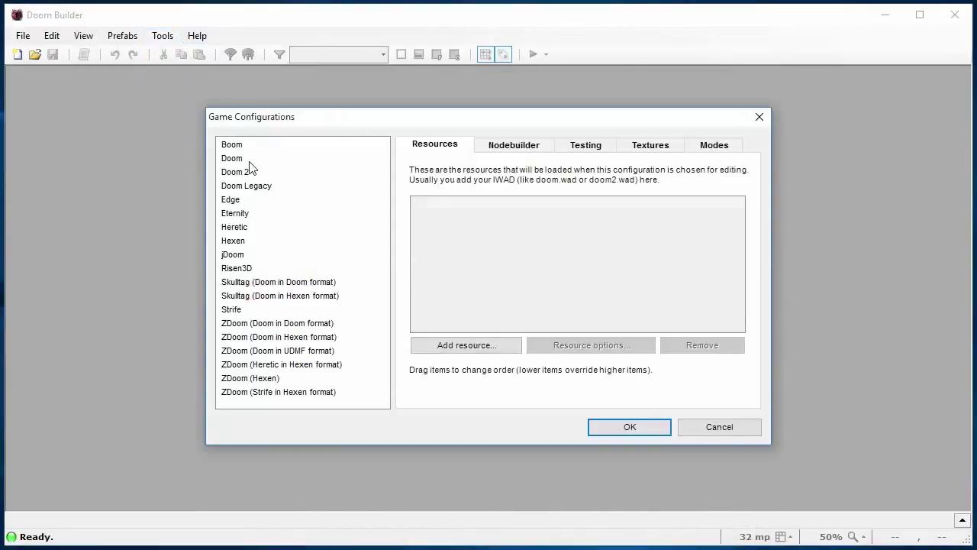
Look through the available game configurations, comparing Boom, Doom, Doom 2, Heretic, Risen3D, Skulltag and the ZDoom formats
drag(255, 197, 269, 242)
click(258, 158)
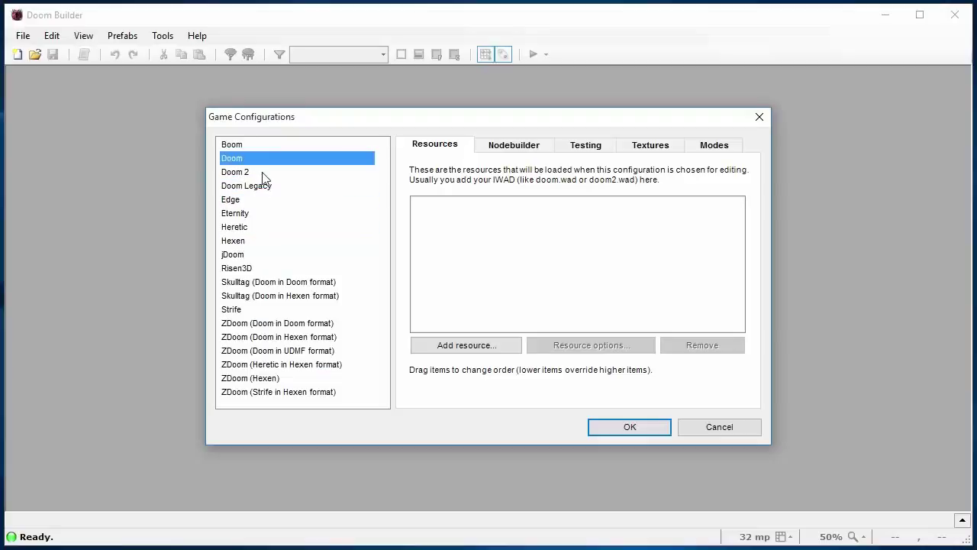
click(263, 172)
click(272, 239)
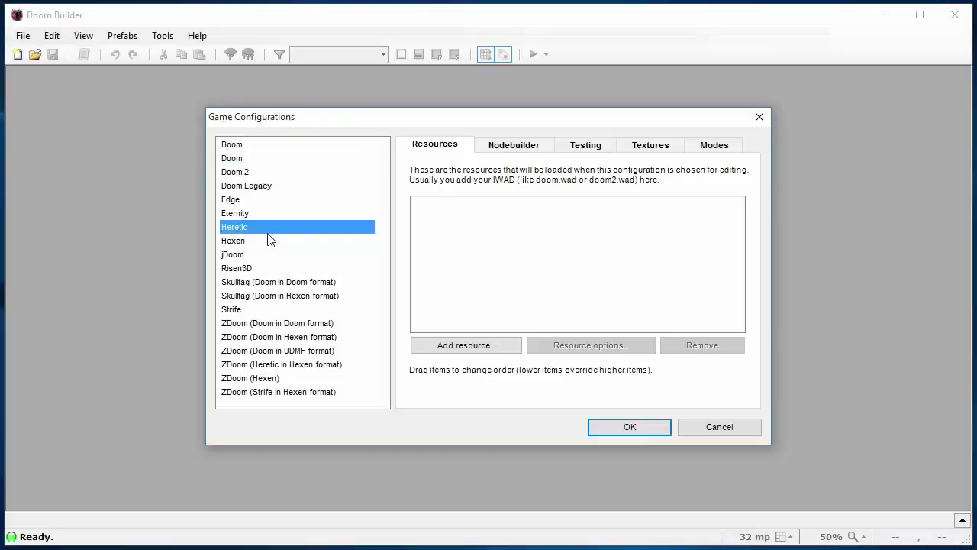
click(274, 268)
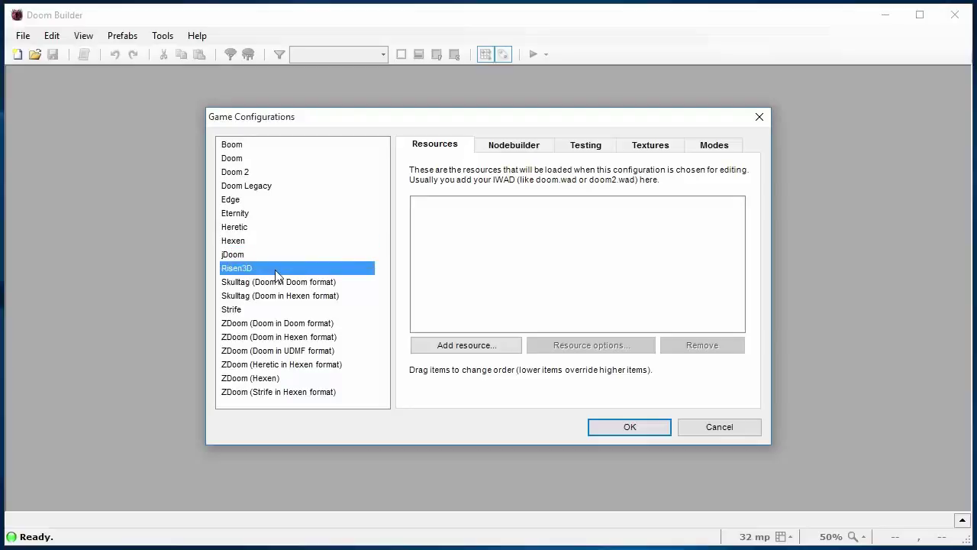
click(281, 284)
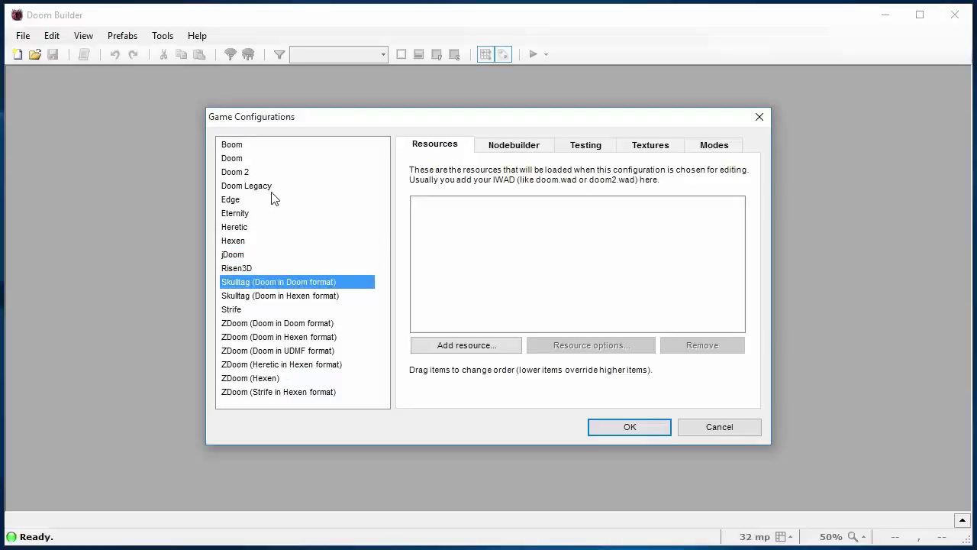
click(275, 147)
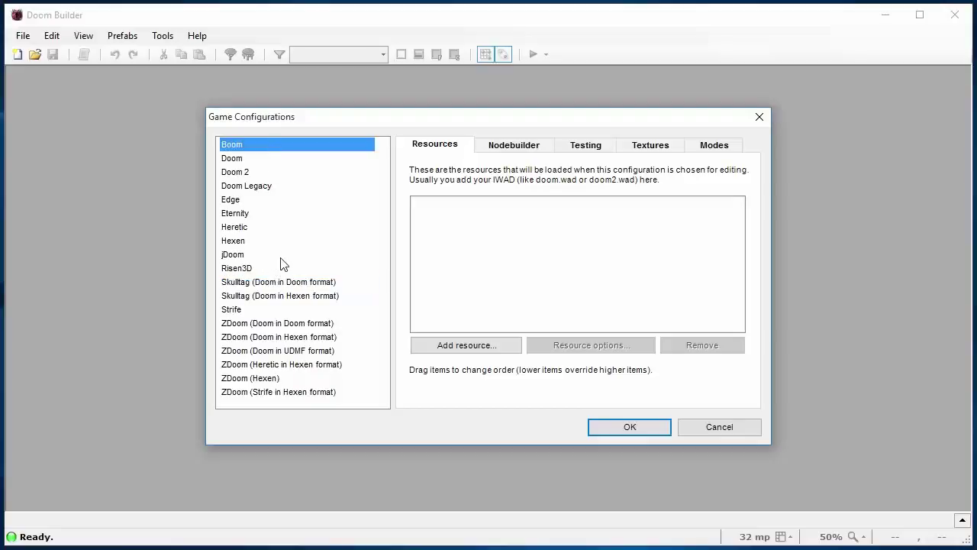
click(291, 327)
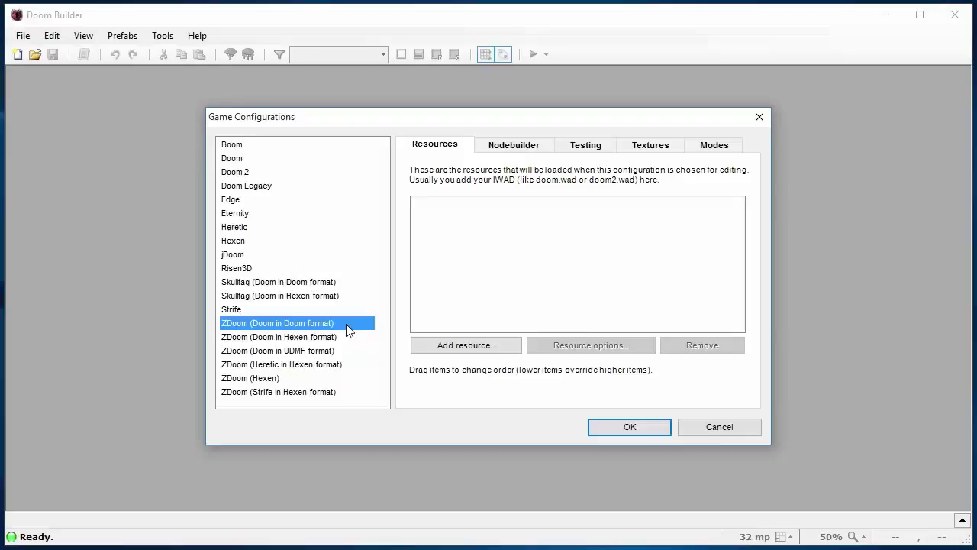
click(340, 351)
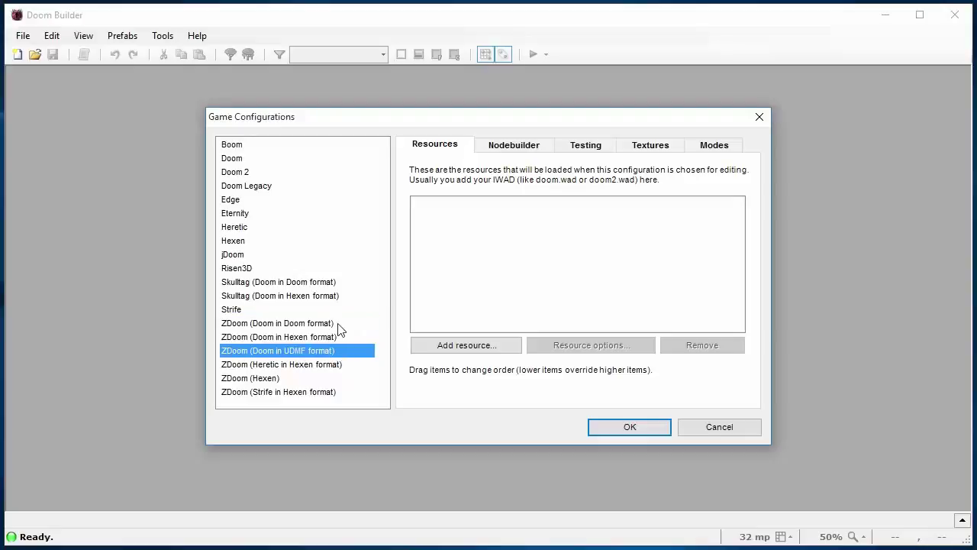
click(343, 322)
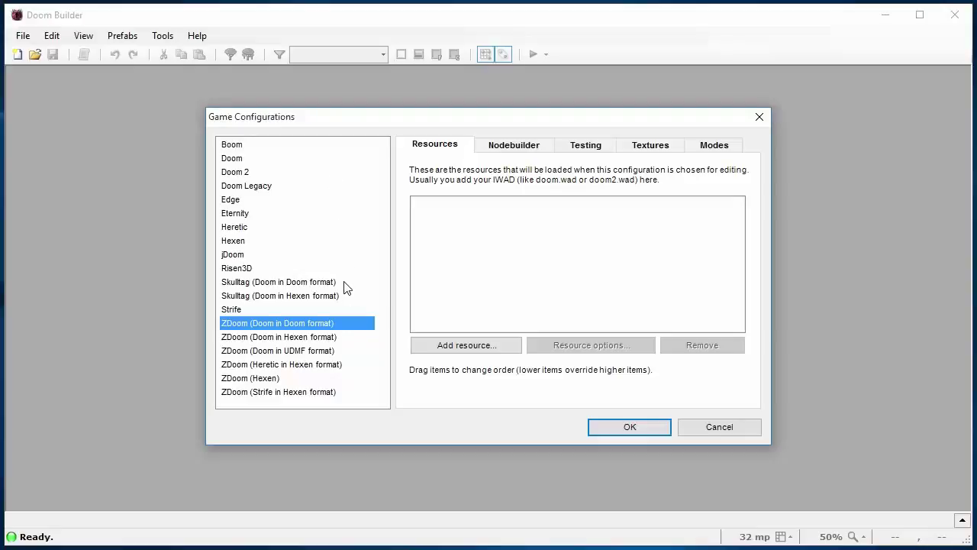
click(253, 173)
click(254, 160)
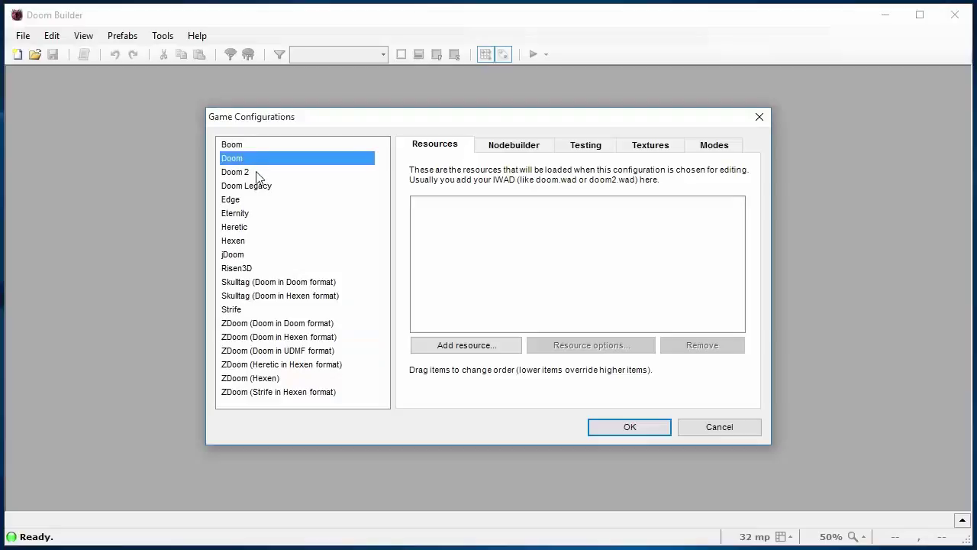
click(275, 173)
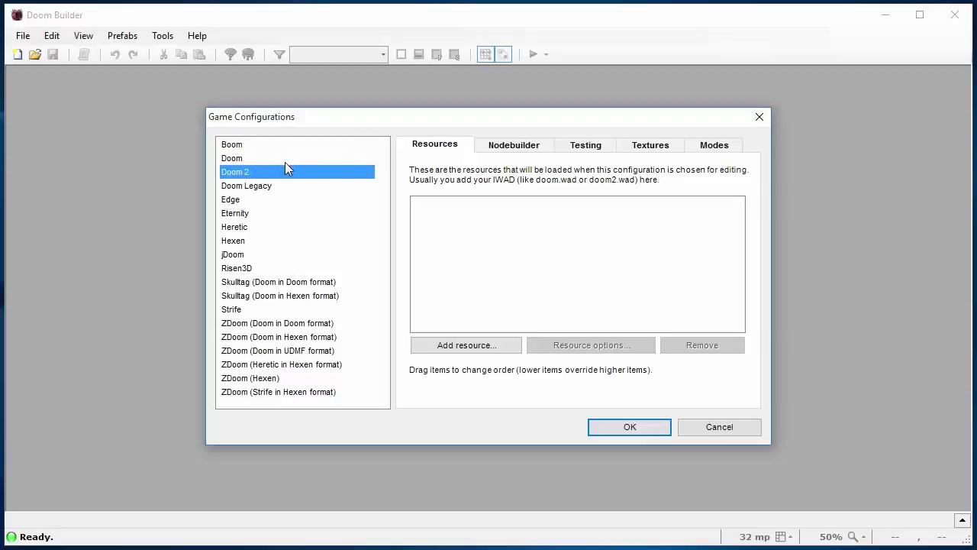
Select the ZDoom (Doom in Doom format) configuration and start adding a WAD file resource to it
click(373, 325)
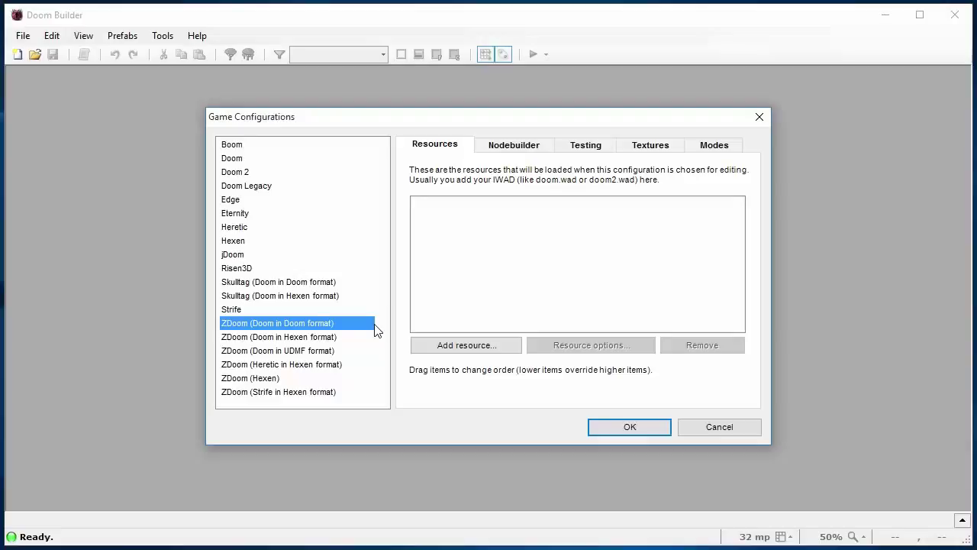
click(465, 345)
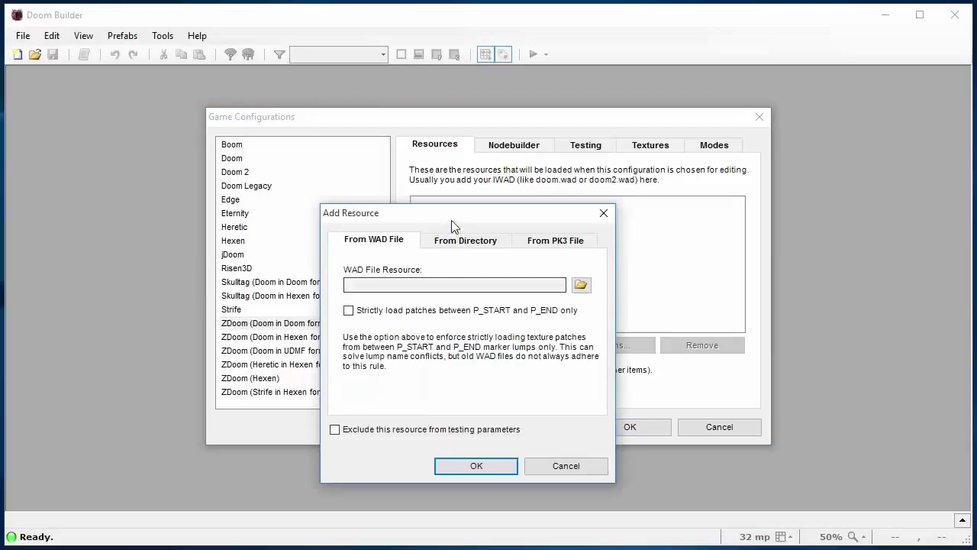
drag(452, 221, 154, 236)
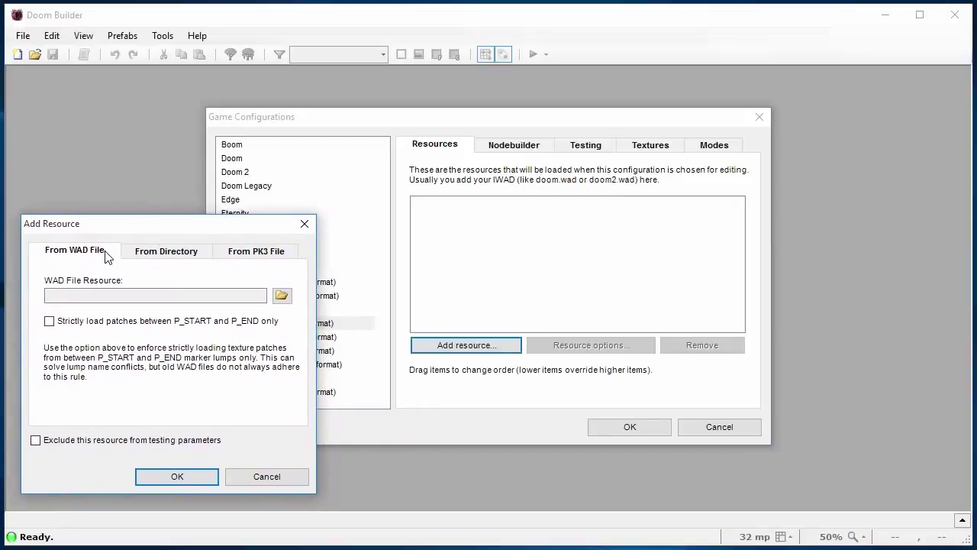
click(282, 296)
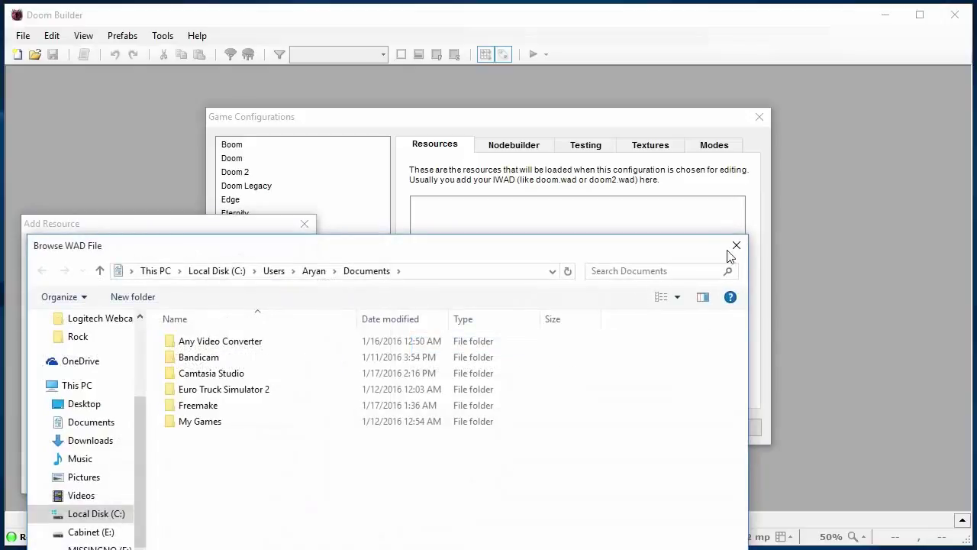
click(736, 247)
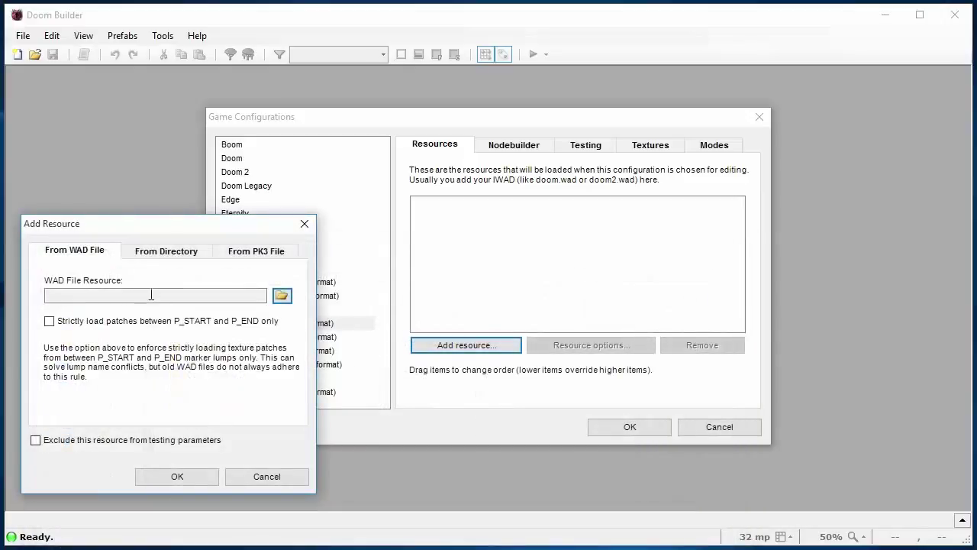
Browse to E:\Doom Wads\Official and choose doom2.wad as the WAD file resource
click(282, 295)
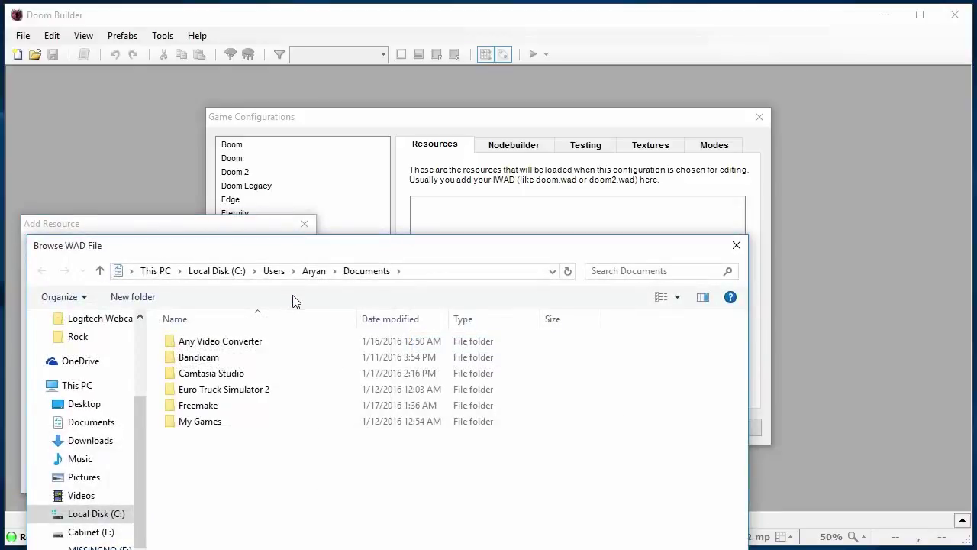
click(412, 271)
text(E:\Doom Wads\Official)
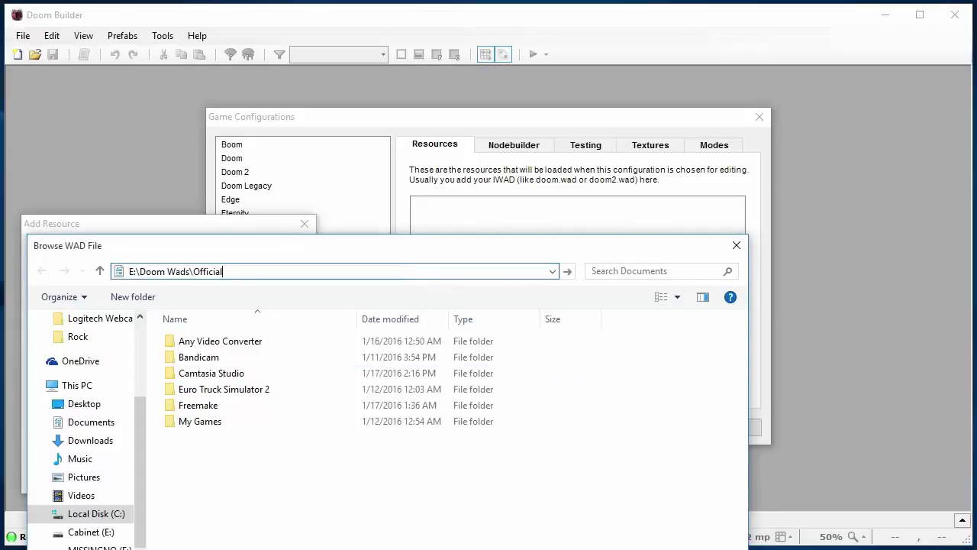
key(Escape)
click(435, 271)
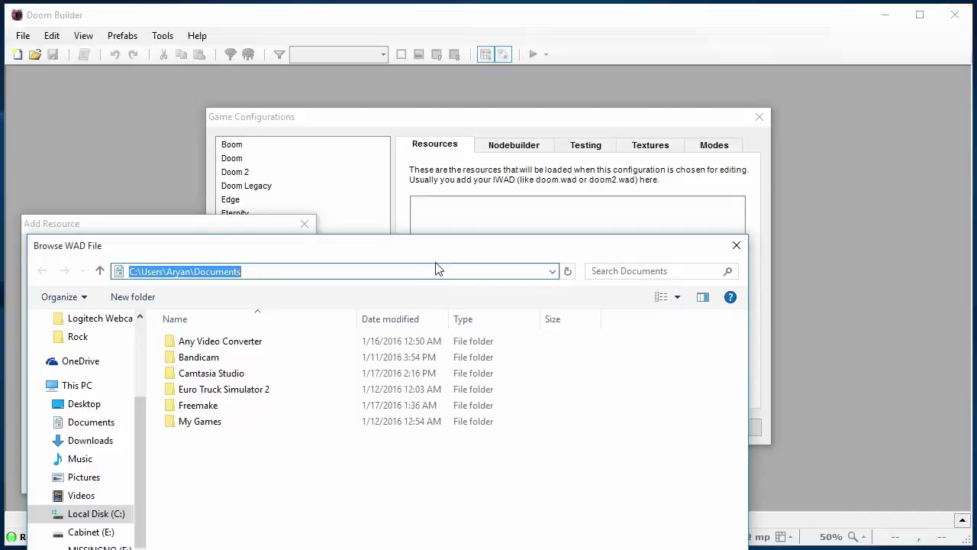
text(E:\Doom Wads\Official)
key(Return)
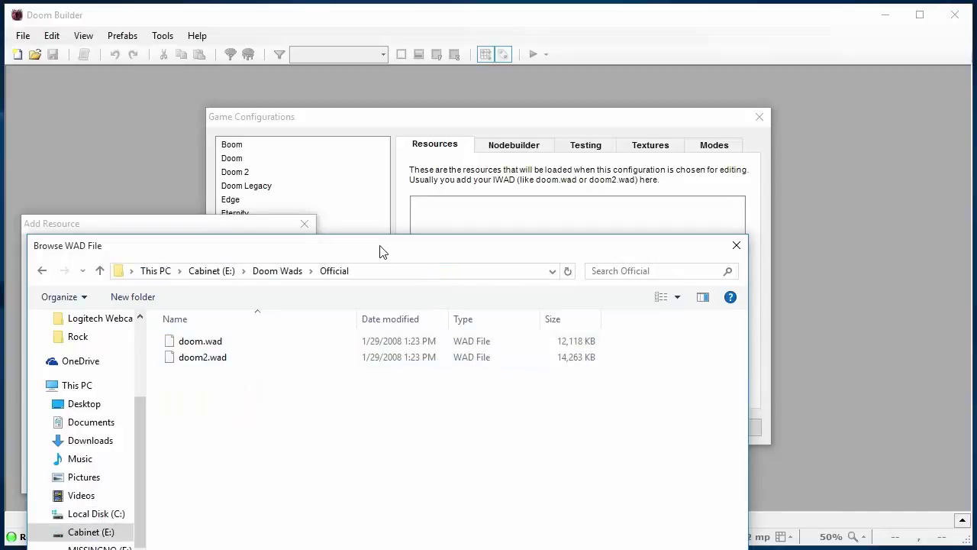
click(220, 360)
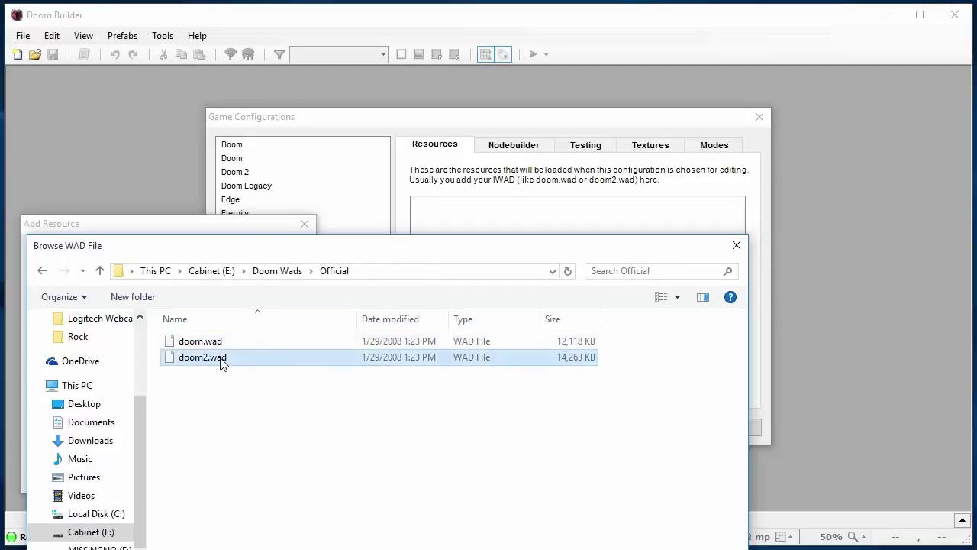
key(Return)
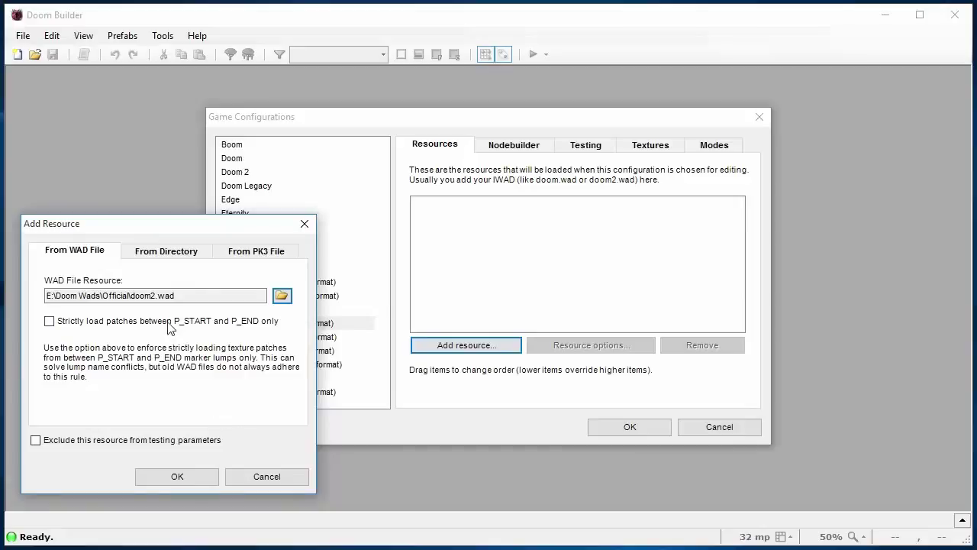
Confirm doom2.wad as a resource of the ZDoom (Doom in Doom format) configuration and view its nodebuilder settings
click(175, 476)
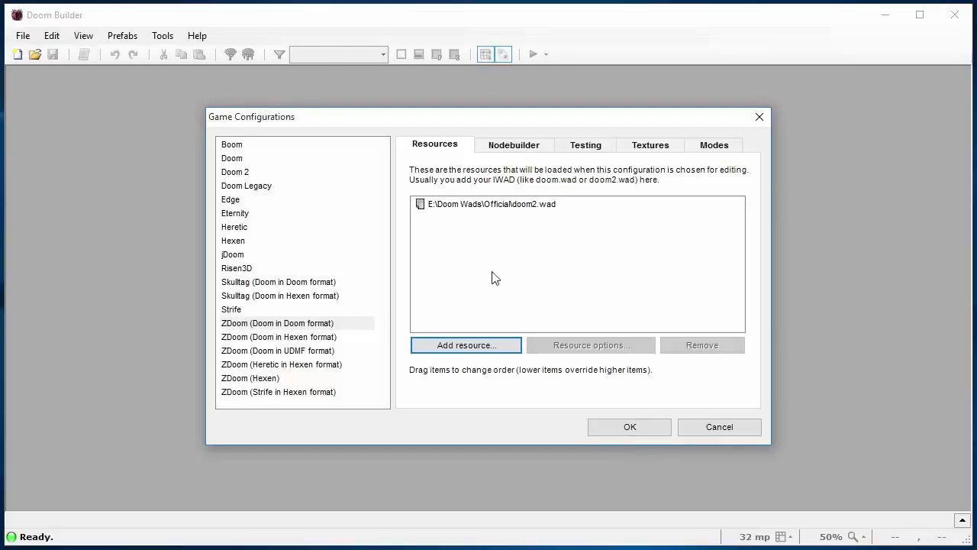
click(506, 207)
click(530, 249)
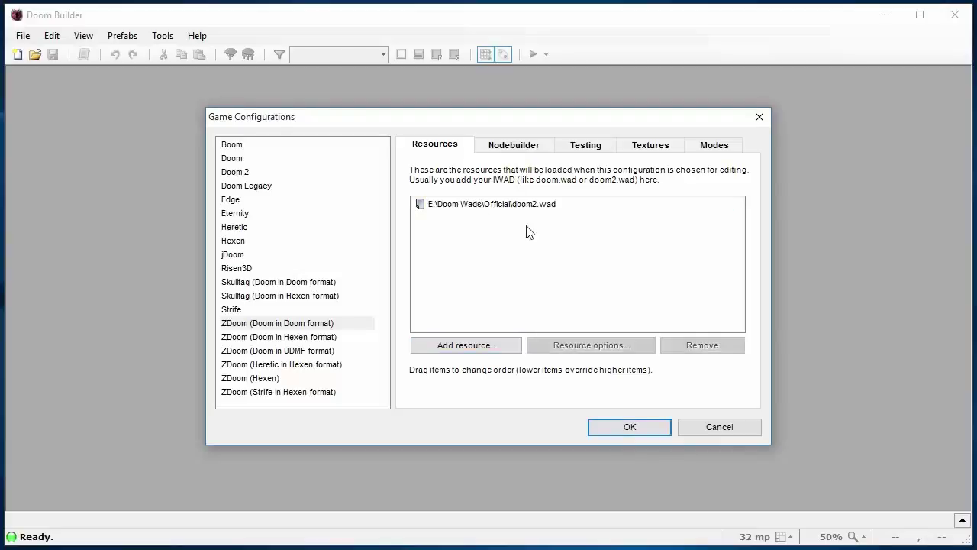
click(519, 152)
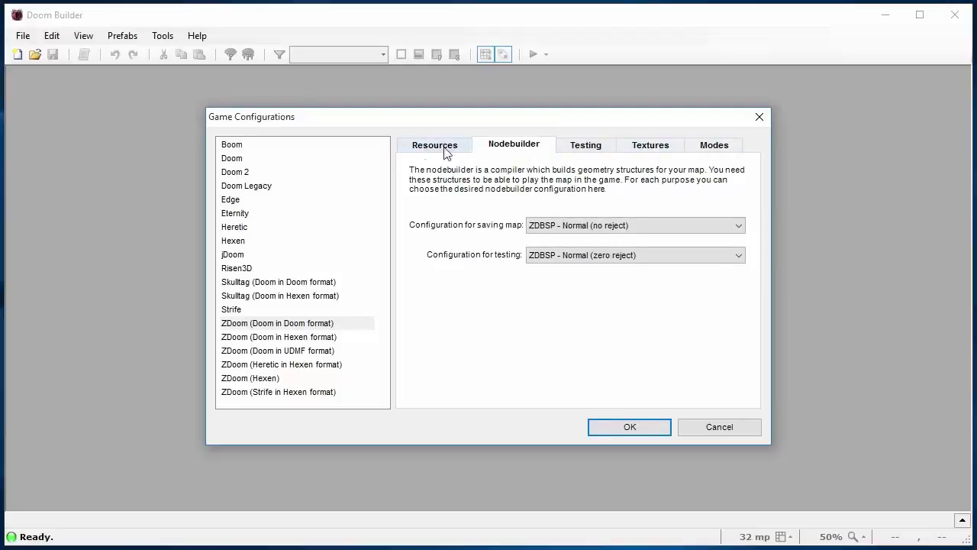
Start browsing for the configuration's testing application and check the GZDoom folder on drive E in File Explorer
click(612, 154)
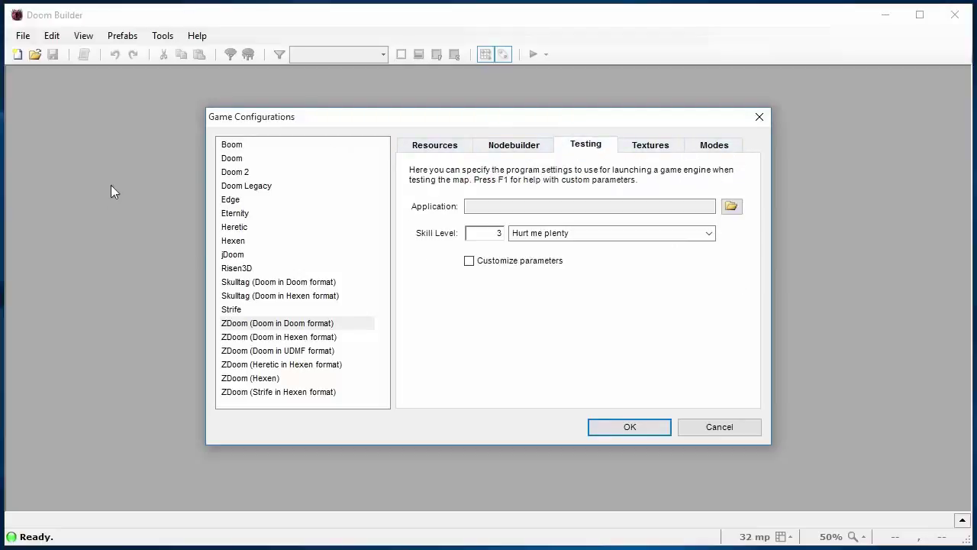
click(731, 207)
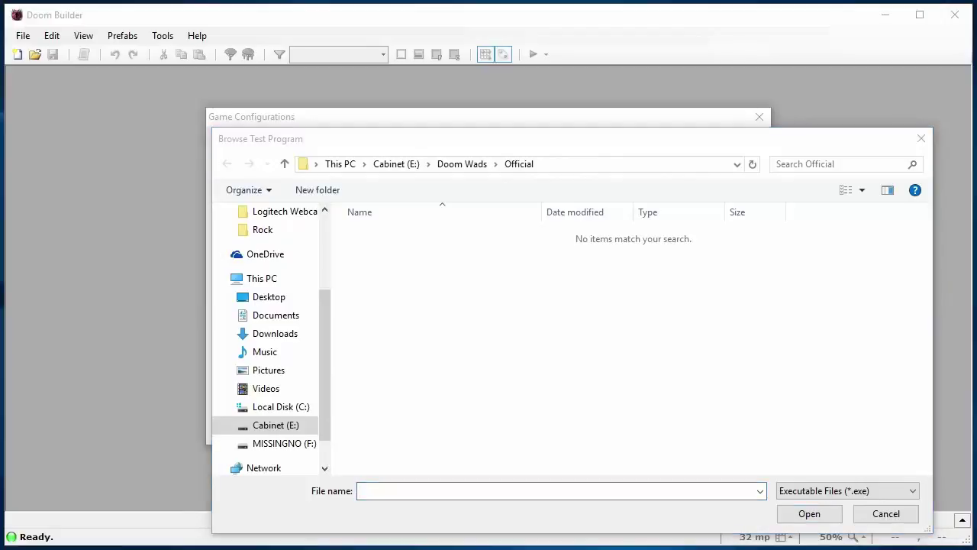
key(alt+Tab)
drag(976, 79, 585, 121)
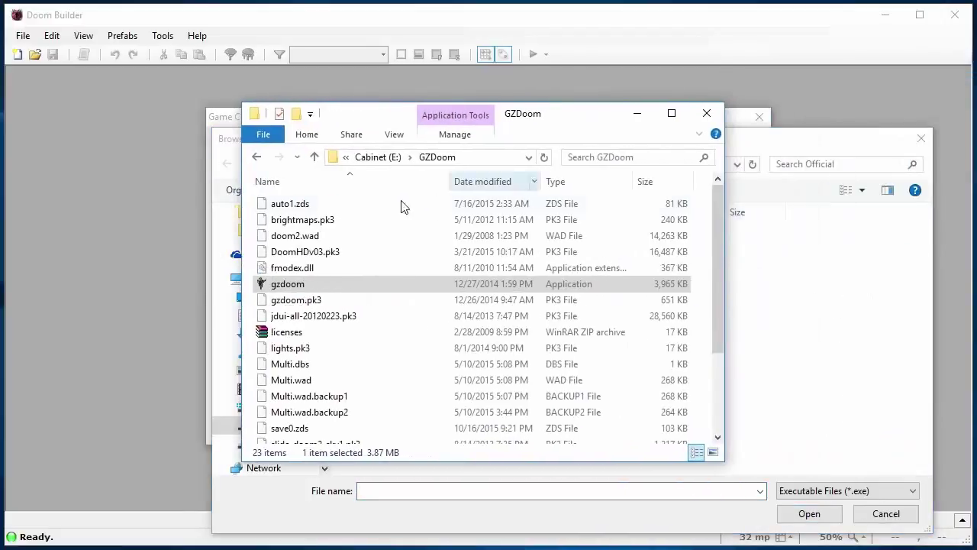
click(637, 113)
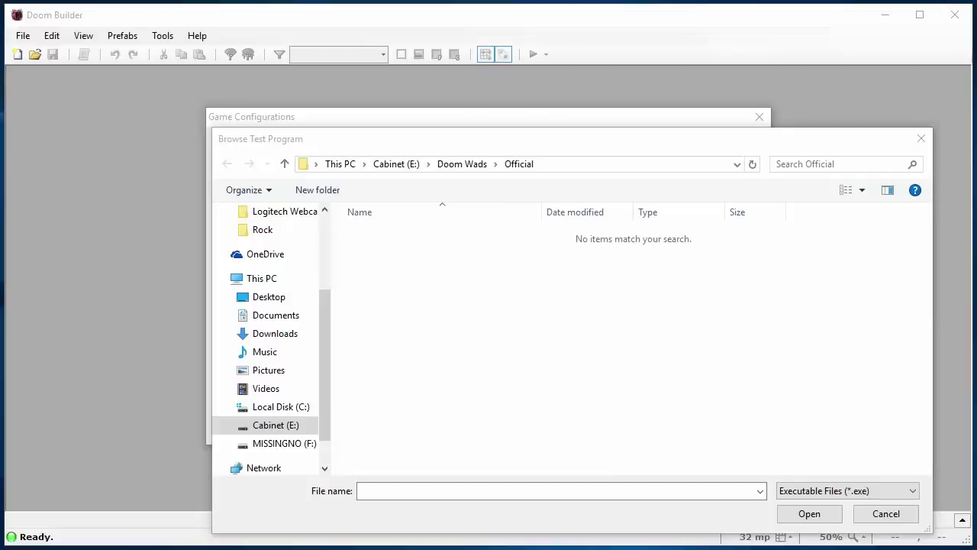
Set E:\GZDoom\gzdoom.exe as the testing application and save the game configurations
click(558, 162)
text(E:\GZDoom)
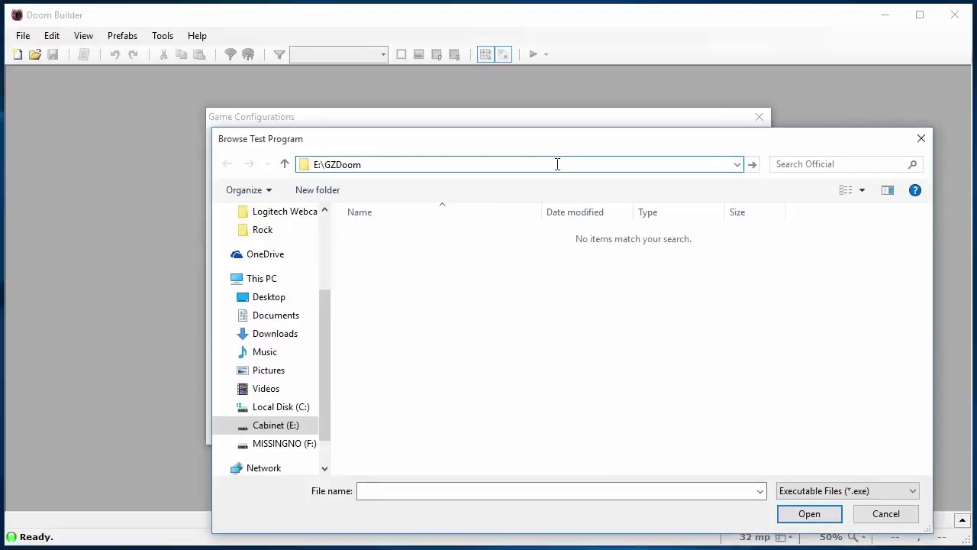
key(Return)
click(390, 236)
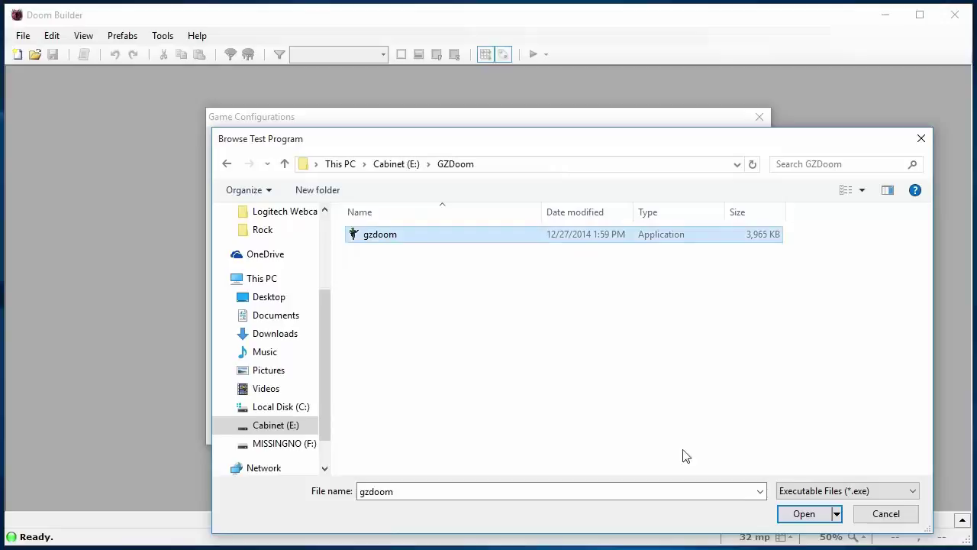
click(803, 516)
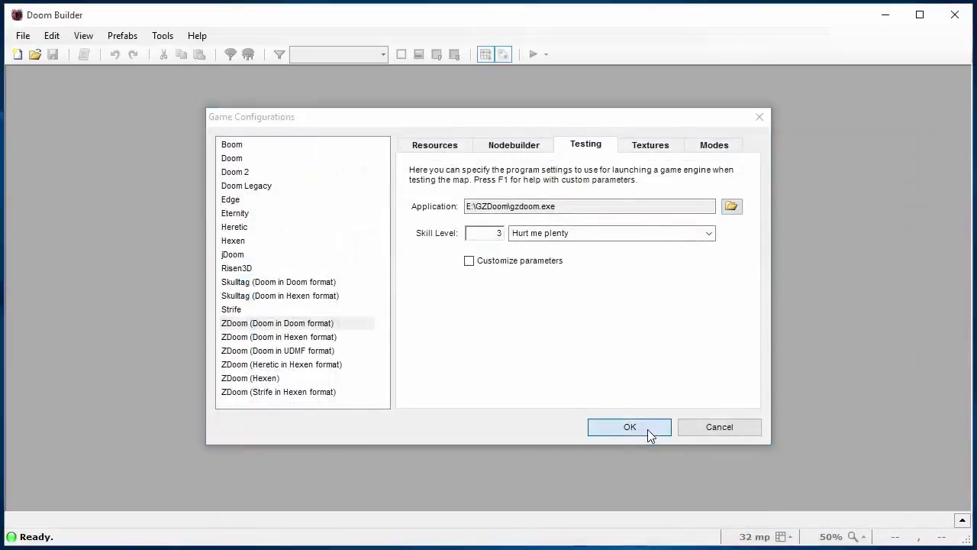
click(647, 429)
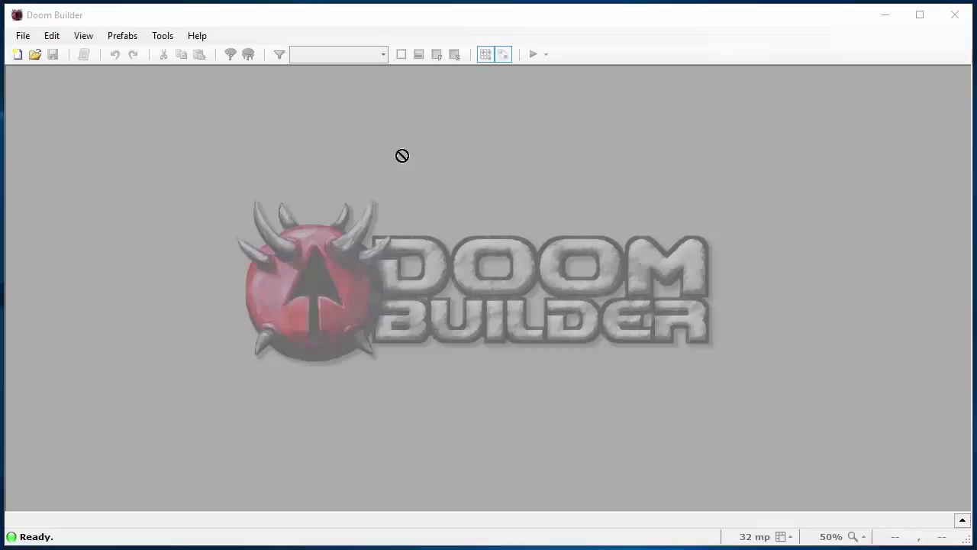
click(22, 36)
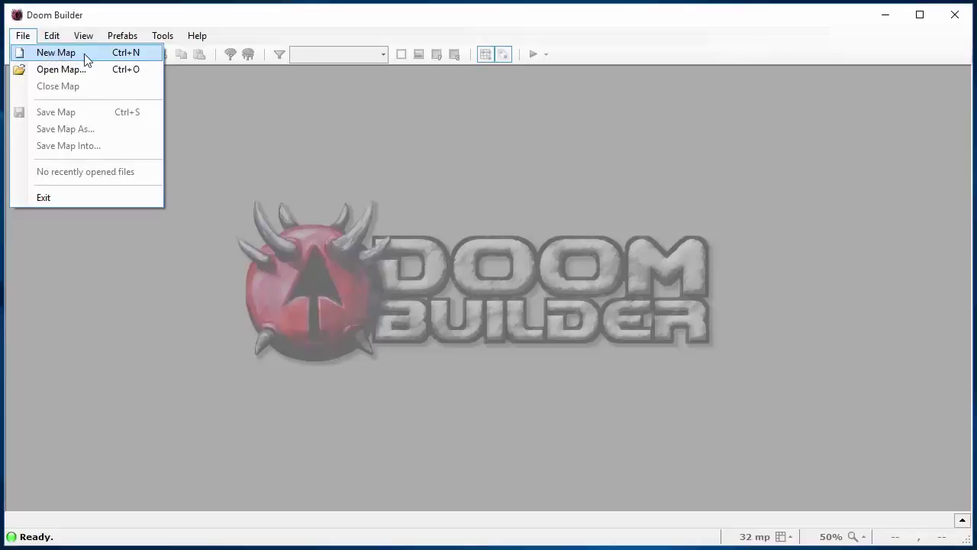
click(84, 54)
click(559, 163)
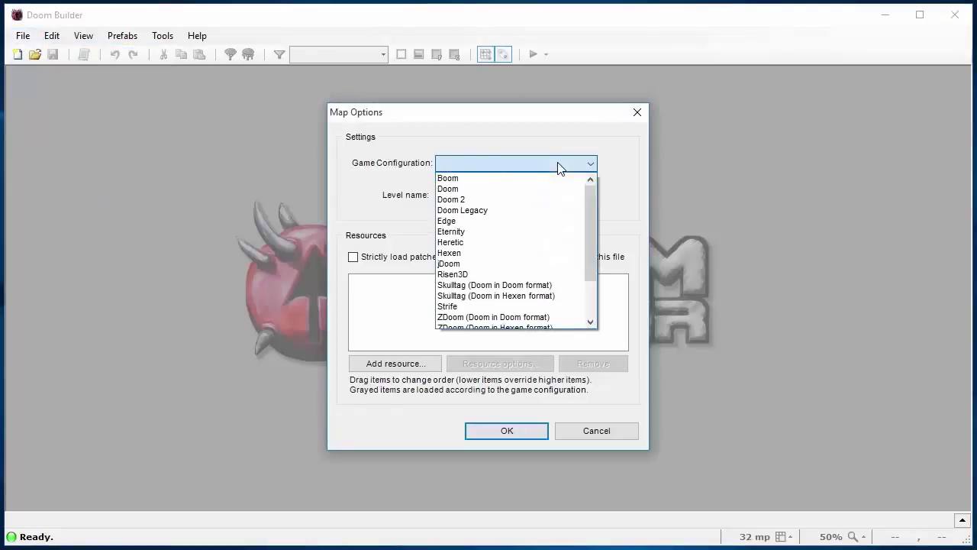
click(578, 431)
click(578, 431)
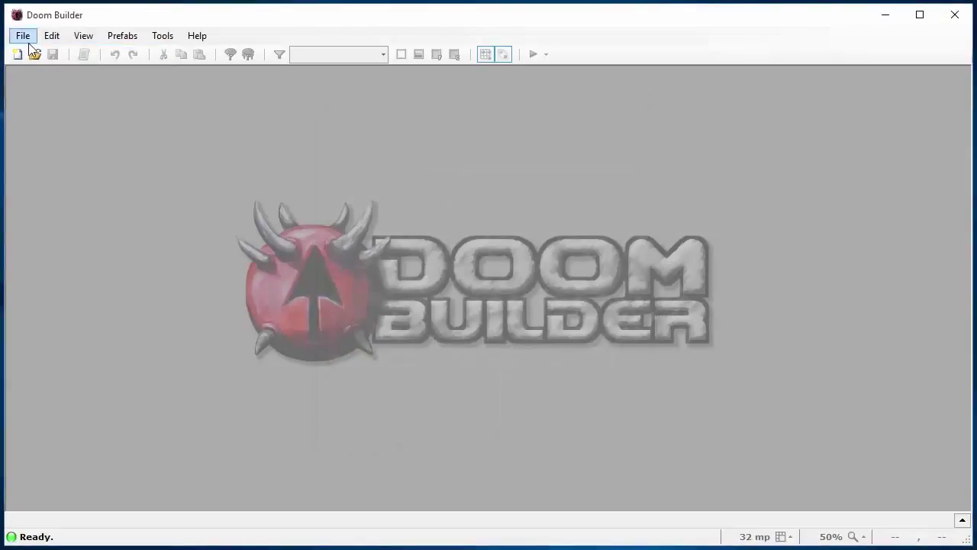
Open MAP01 from belligerent cats.wad using the ZDoom (Doom in Doom format) configuration
click(23, 36)
click(38, 67)
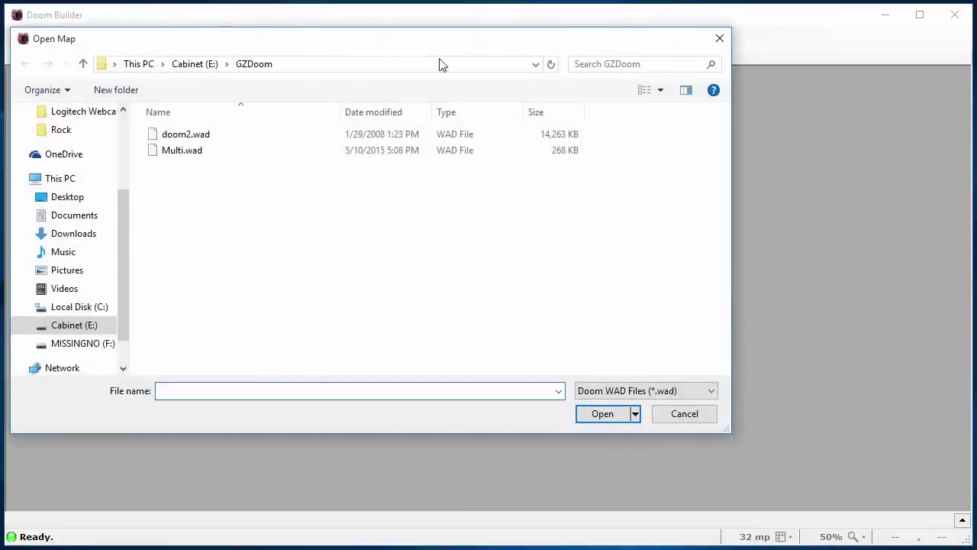
click(719, 38)
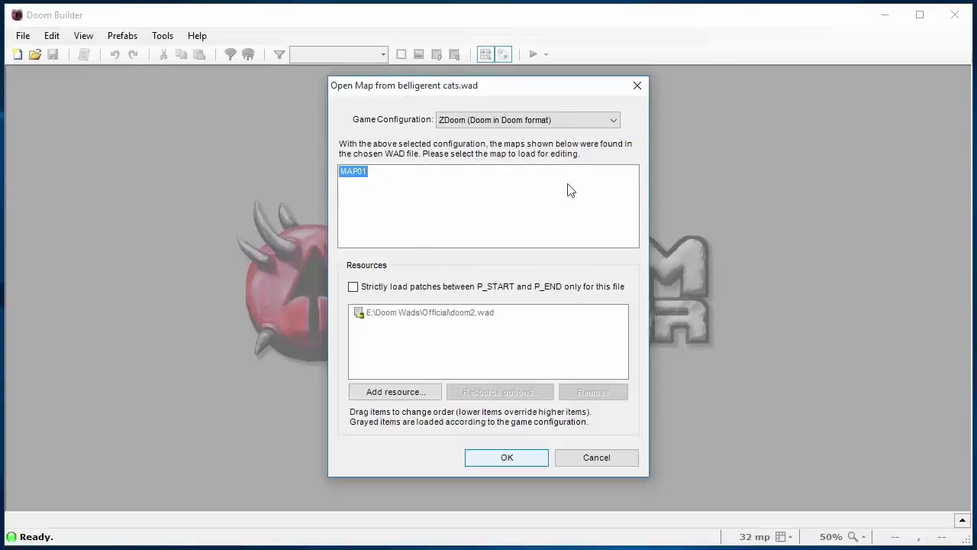
click(535, 455)
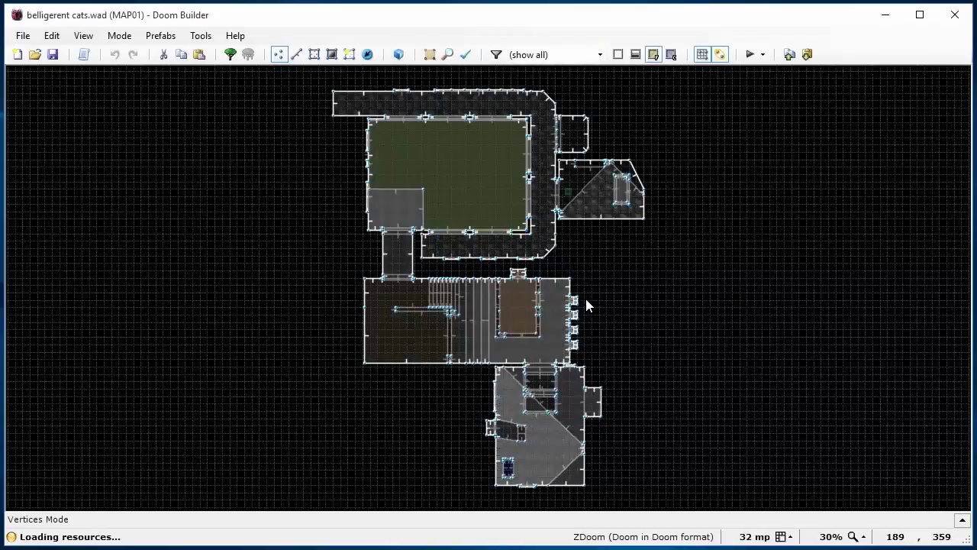
Explore MAP01 in the 3D visual mode, examining its rooms, stairs, grassy courtyard and surrounding corridors
key(w)
key(w)
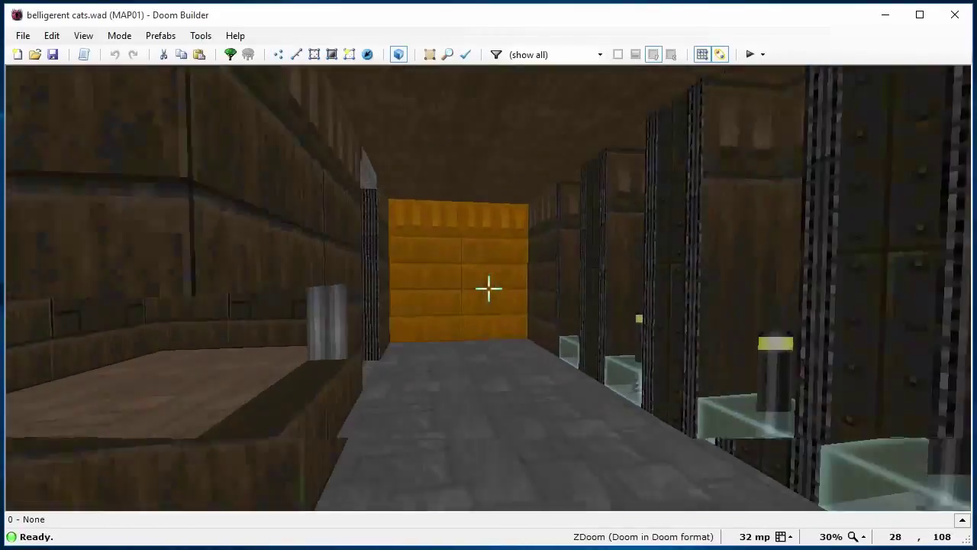
key(w)
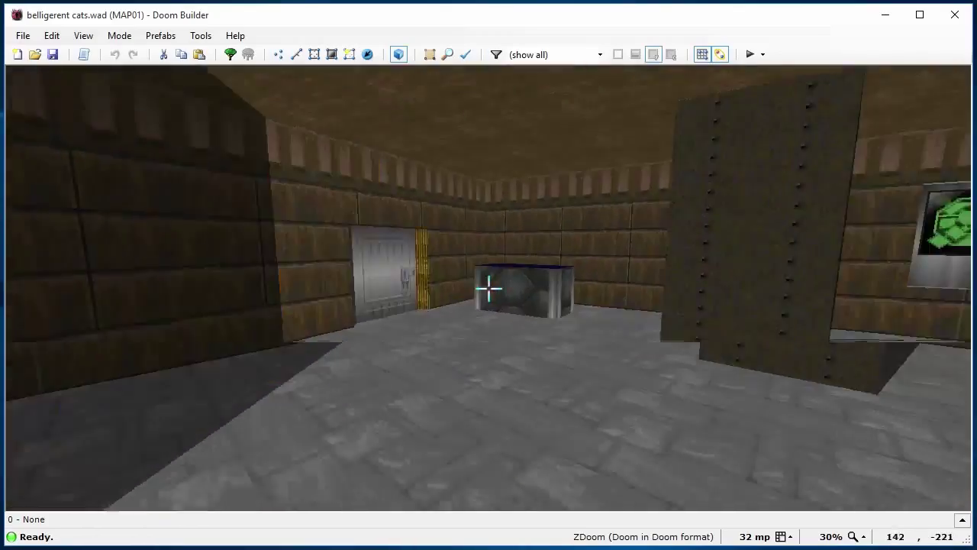
key(w)
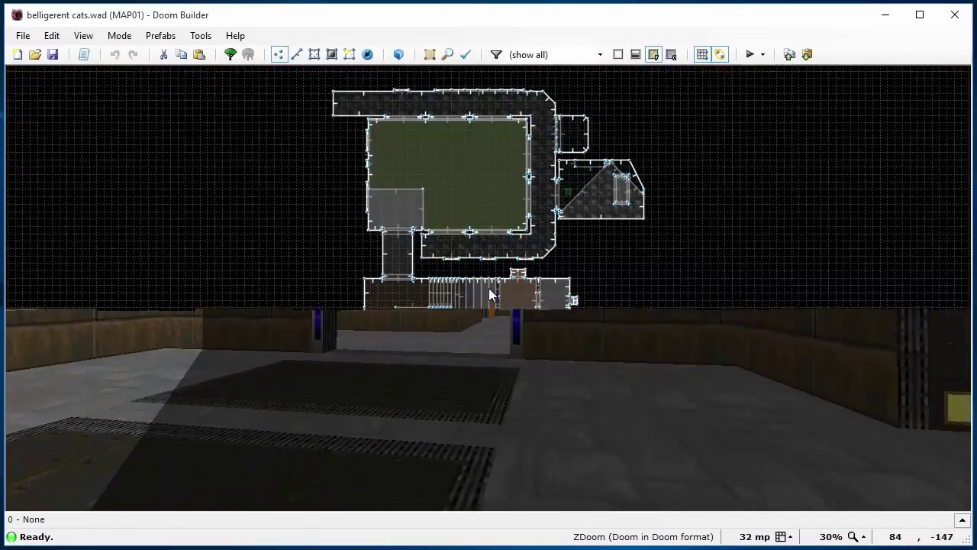
key(w)
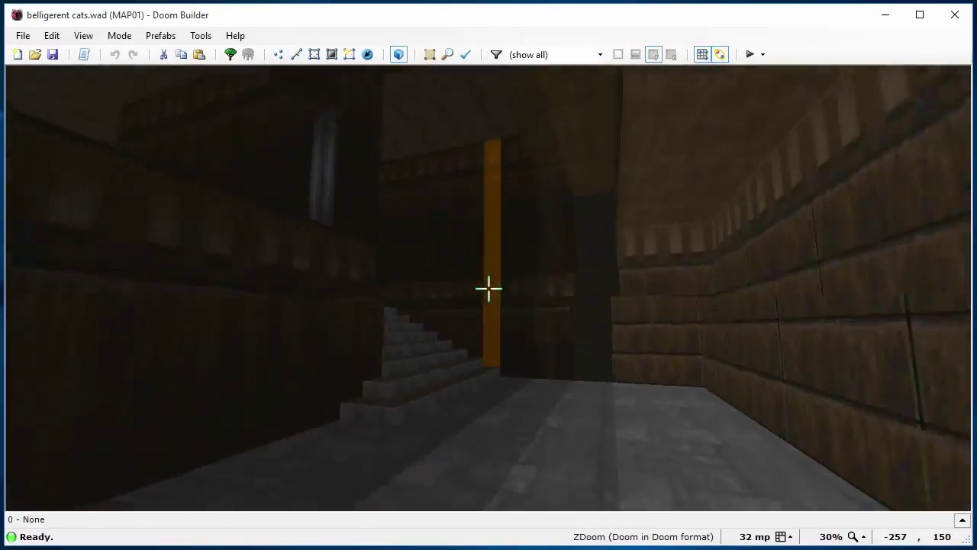
key(w)
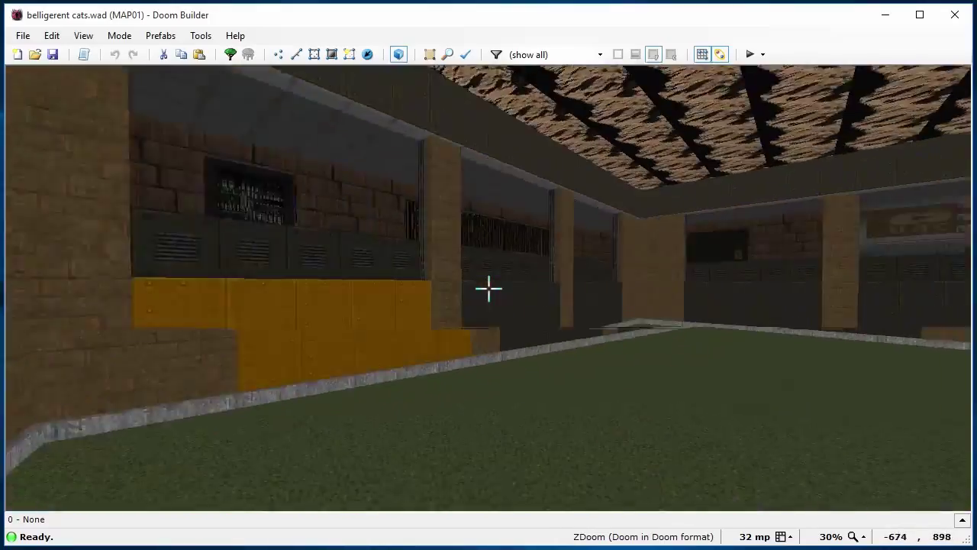
key(w)
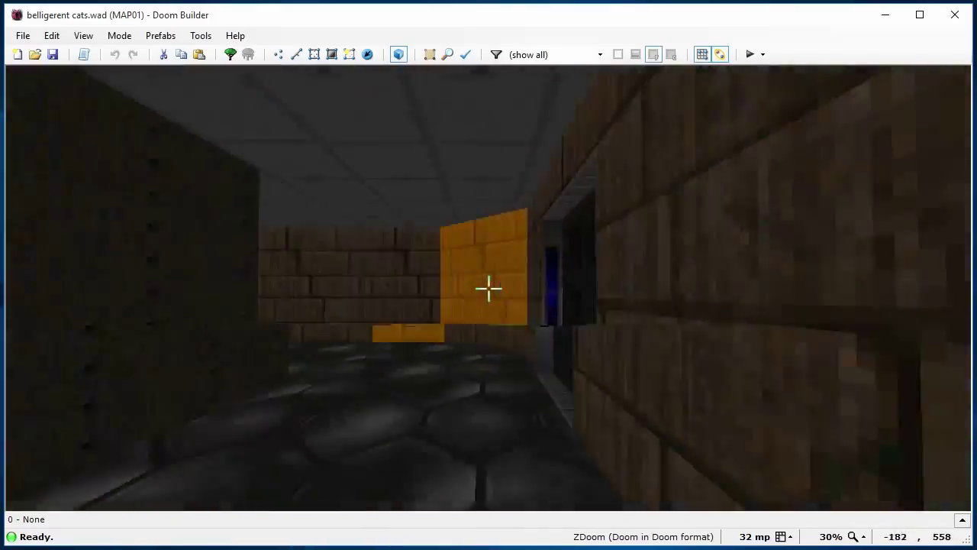
key(w)
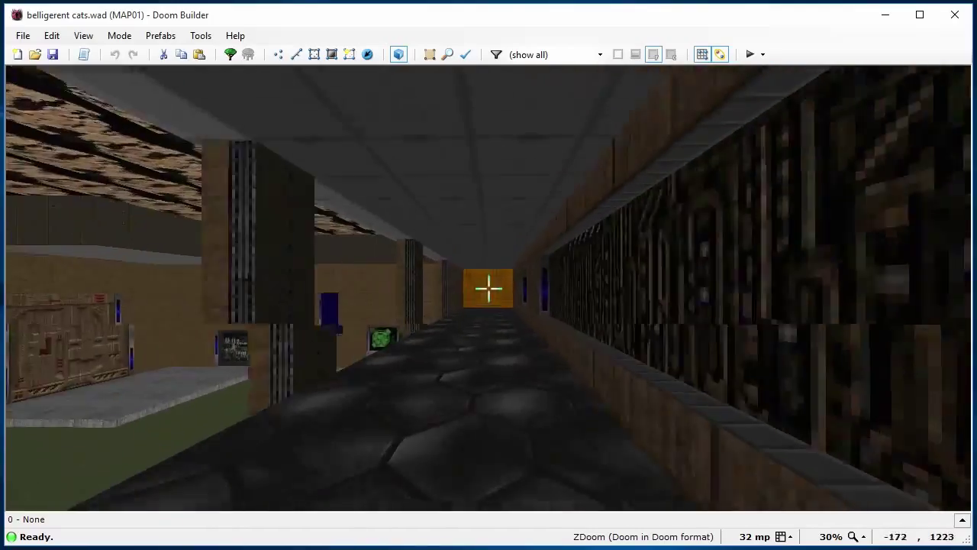
key(w)
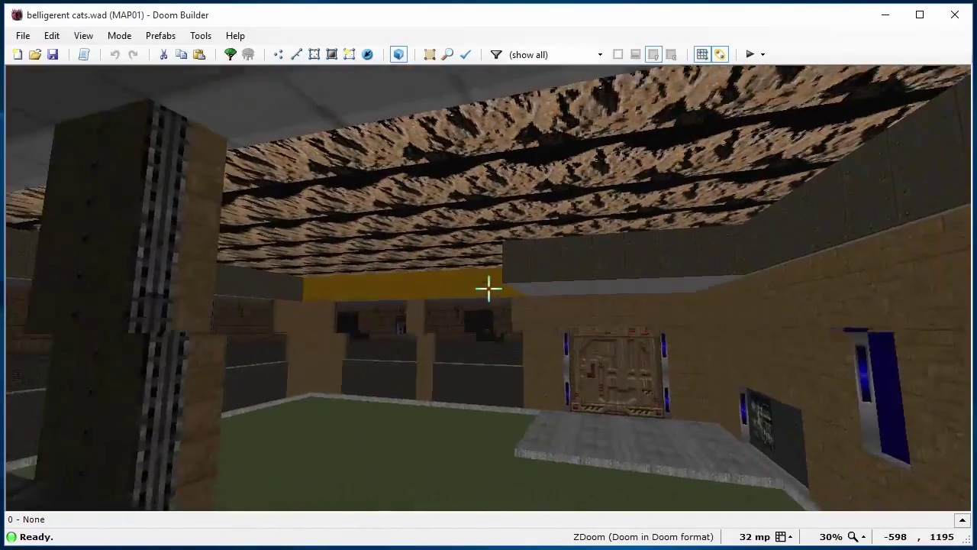
key(w)
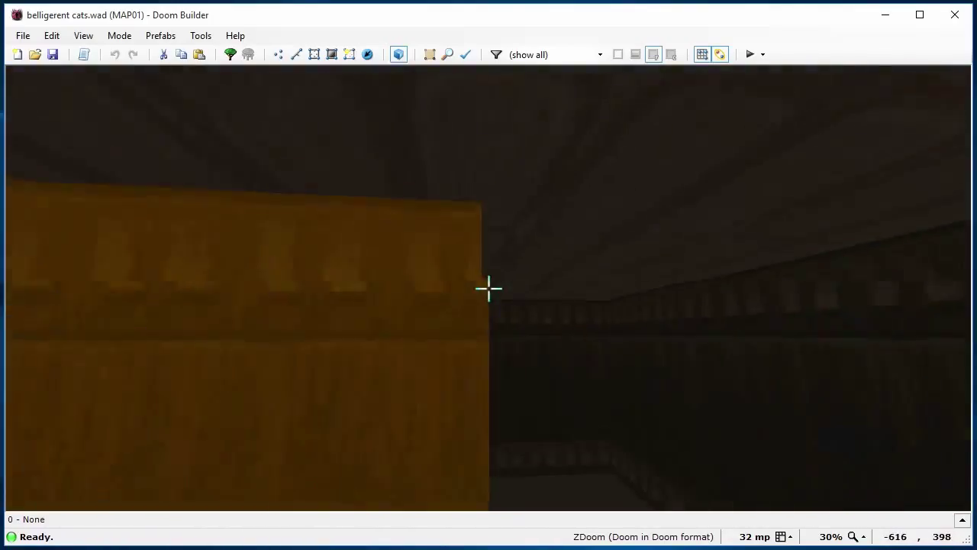
key(w)
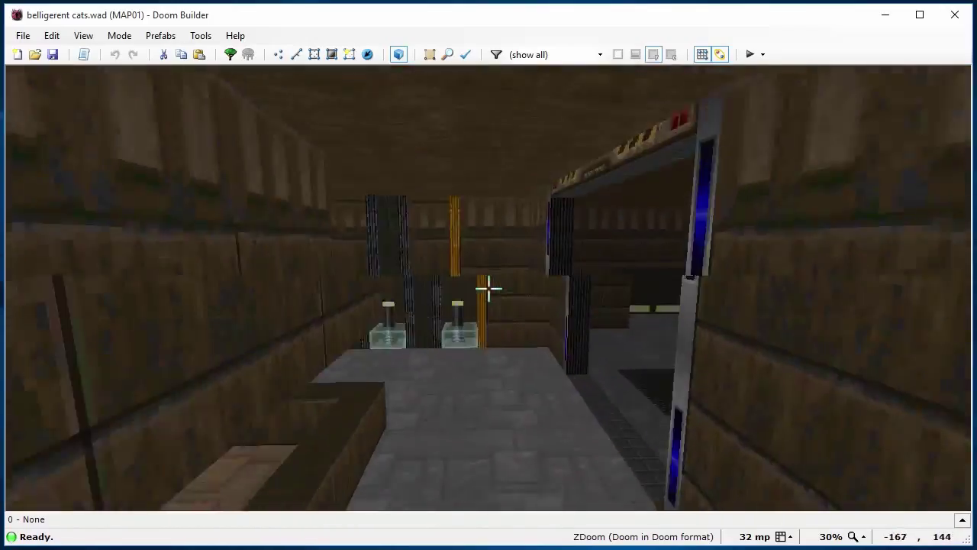